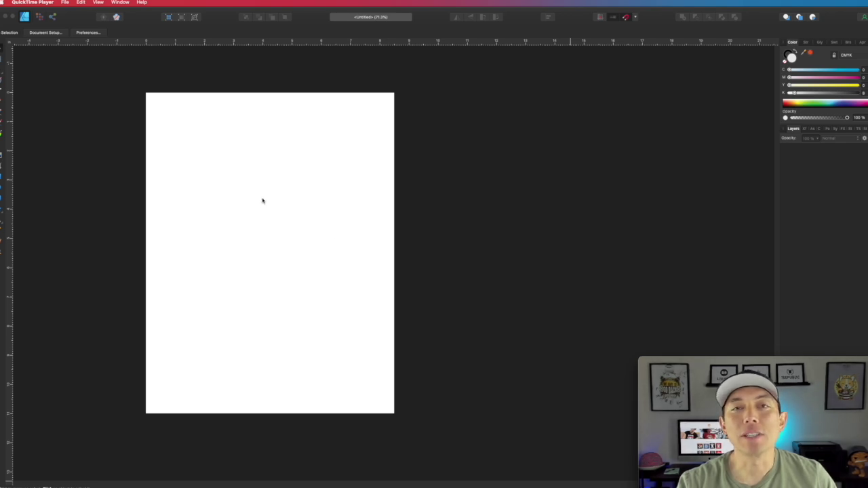
Set the document to Print type in pixel units with a 4500 × 5400 px page
{"action": "left_click", "coordinate": [52, 33]}
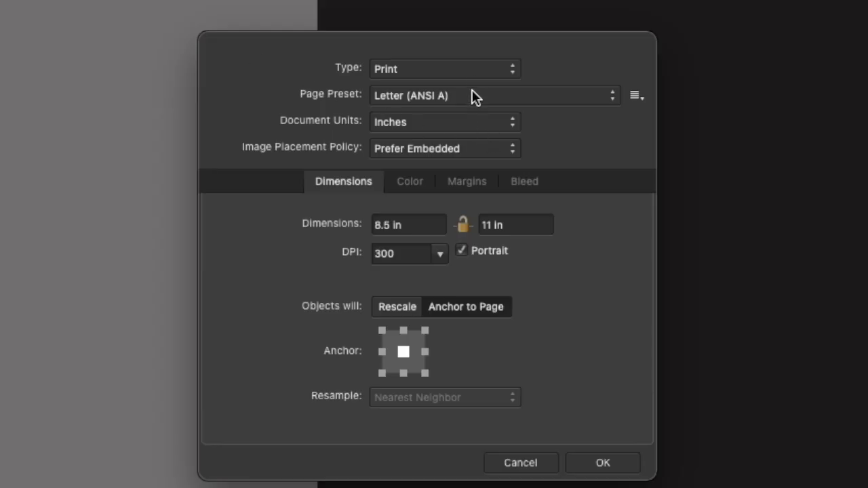
{"action": "left_click", "coordinate": [469, 69]}
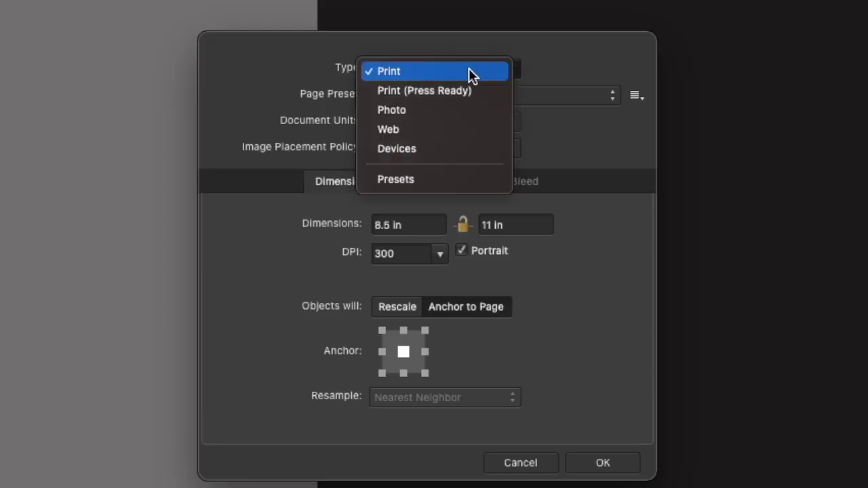
{"action": "left_click", "coordinate": [565, 125]}
{"action": "left_click", "coordinate": [458, 125]}
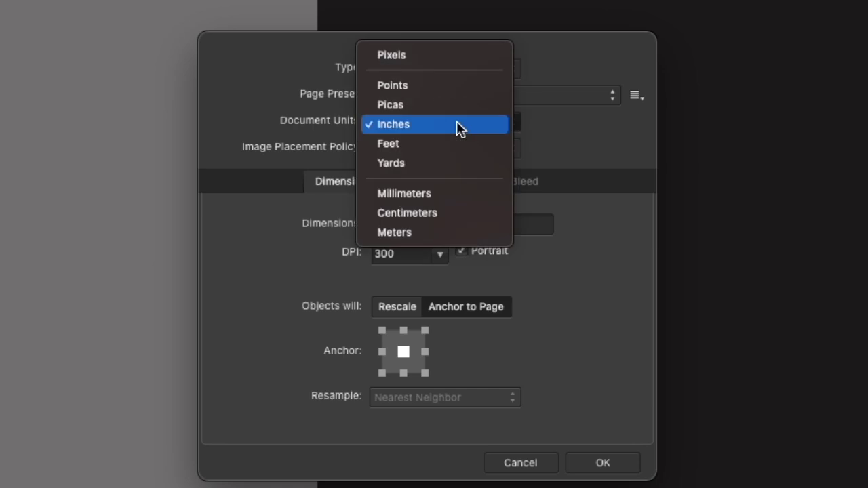
{"action": "left_click", "coordinate": [417, 55]}
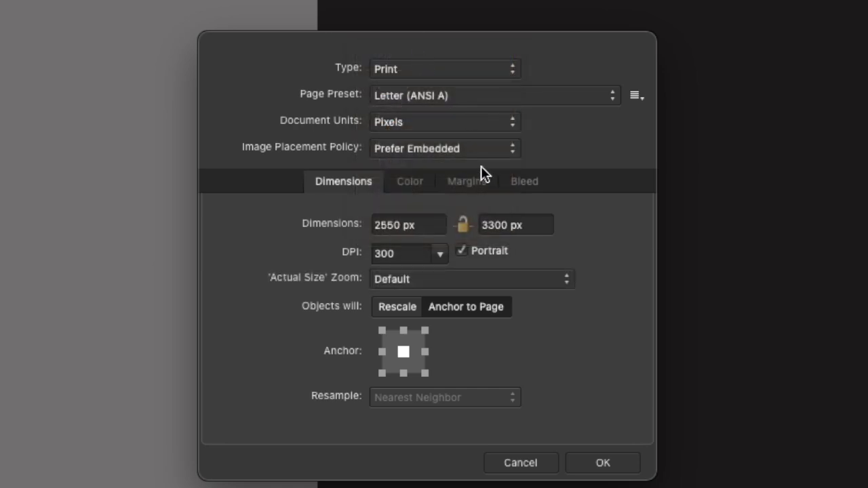
{"action": "double_click", "coordinate": [392, 225]}
{"action": "type", "text": "4500"}
{"action": "left_click", "coordinate": [509, 226]}
{"action": "type", "text": "5400"}
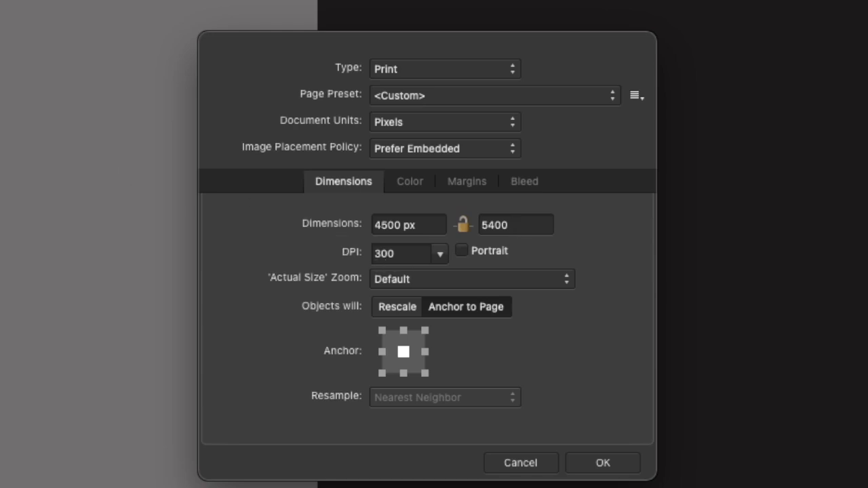
{"action": "left_click", "coordinate": [605, 465]}
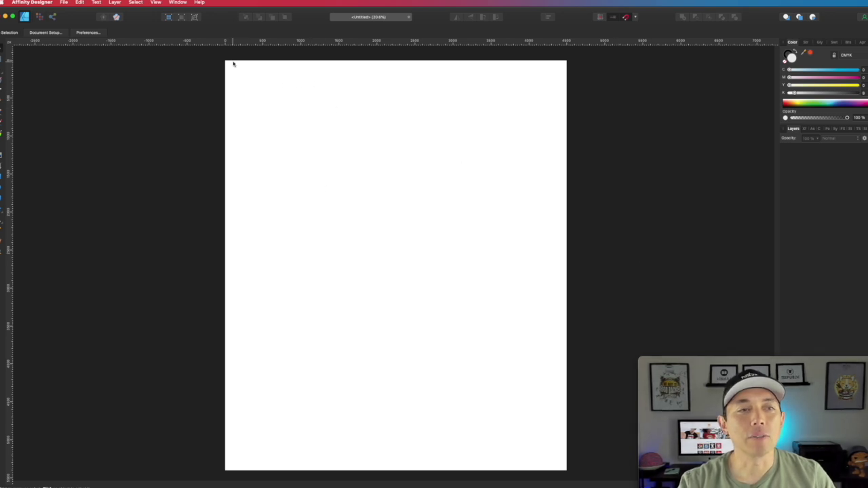
{"action": "left_click", "coordinate": [54, 33]}
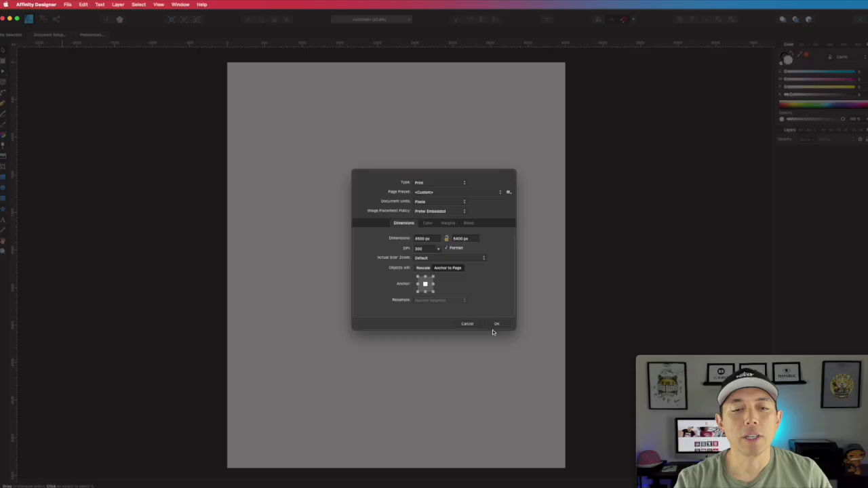
{"action": "left_click", "coordinate": [604, 459]}
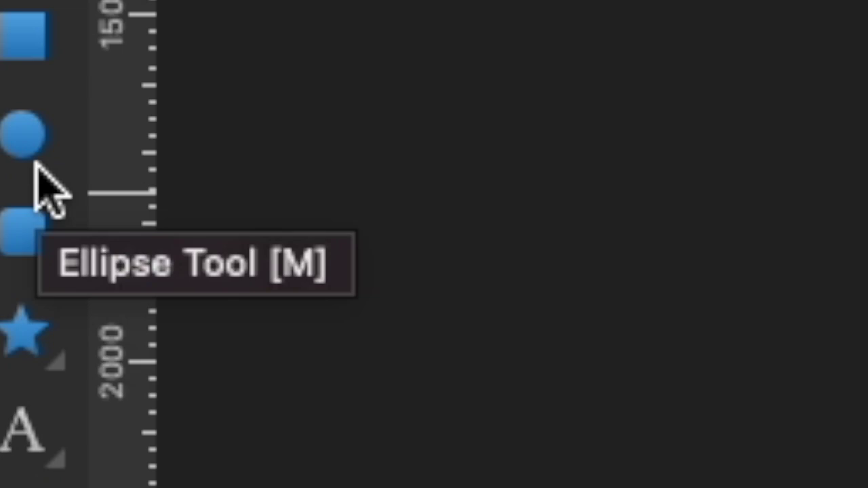
Draw a large circle in the upper part of the page
{"action": "left_click", "coordinate": [17, 139]}
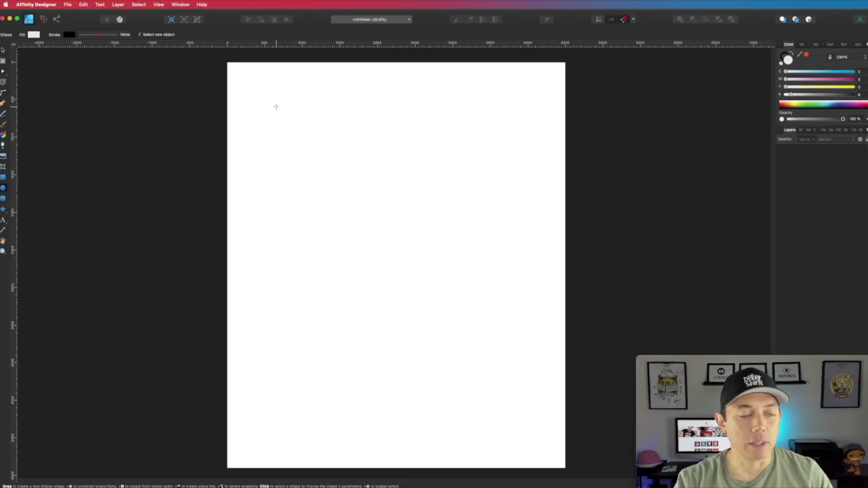
{"action": "left_click_drag", "start_coordinate": [275, 106], "coordinate": [520, 373]}
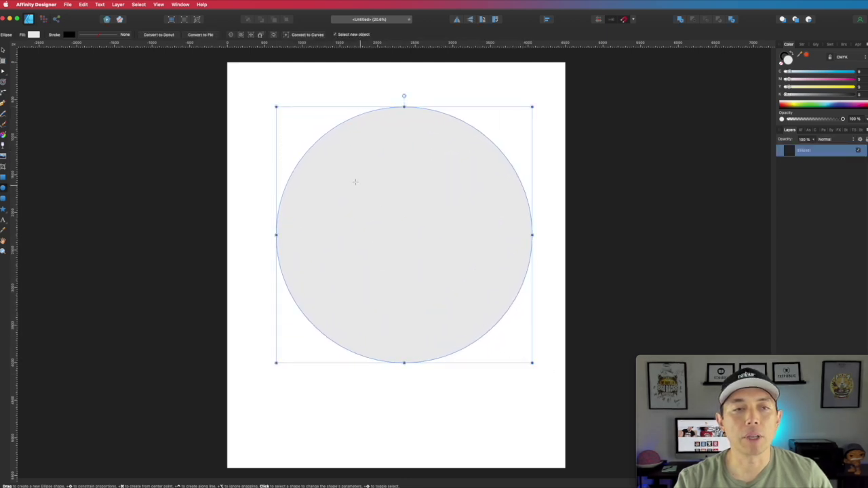
{"action": "left_click", "coordinate": [4, 51]}
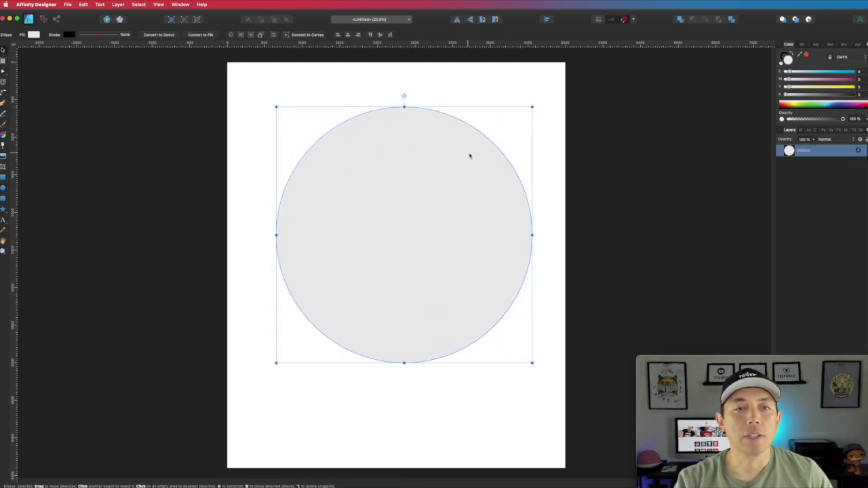
{"action": "left_click_drag", "start_coordinate": [481, 137], "coordinate": [479, 133]}
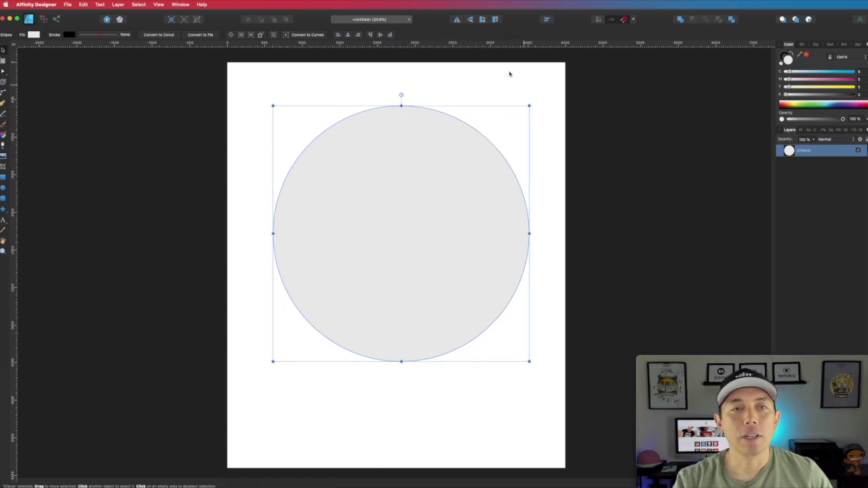
Centre the circle horizontally on the page with Align Center
{"action": "left_click", "coordinate": [547, 19]}
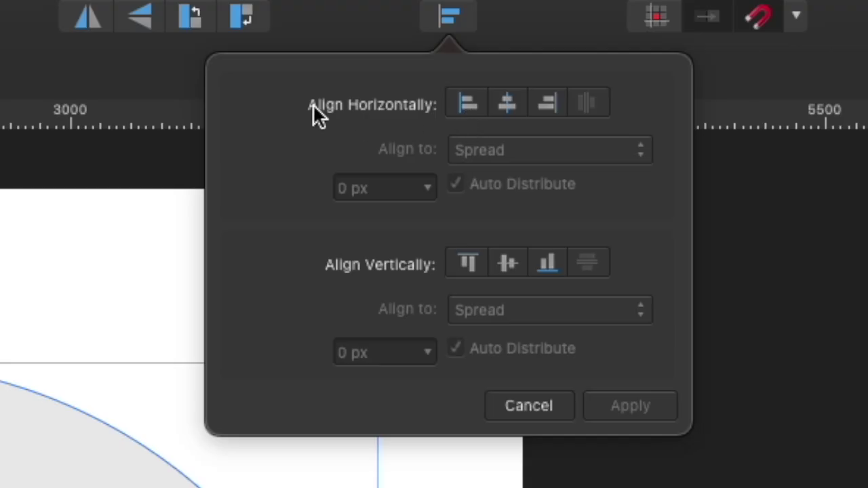
{"action": "left_click", "coordinate": [503, 105]}
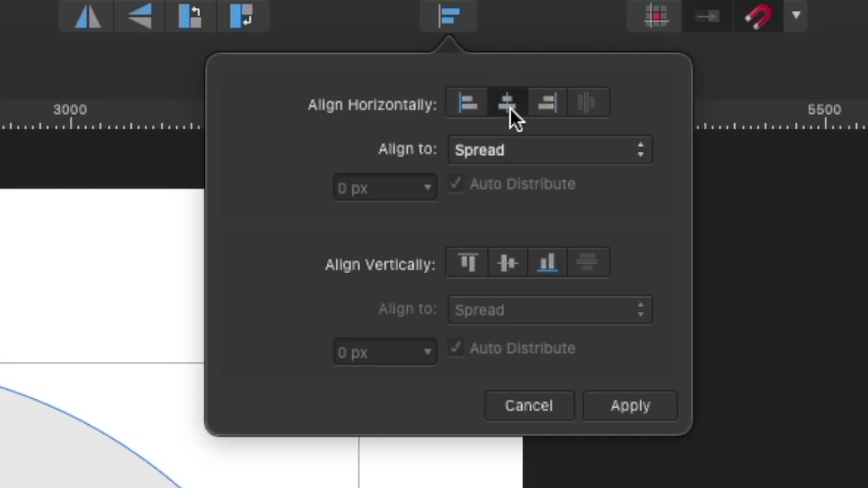
{"action": "left_click", "coordinate": [418, 487]}
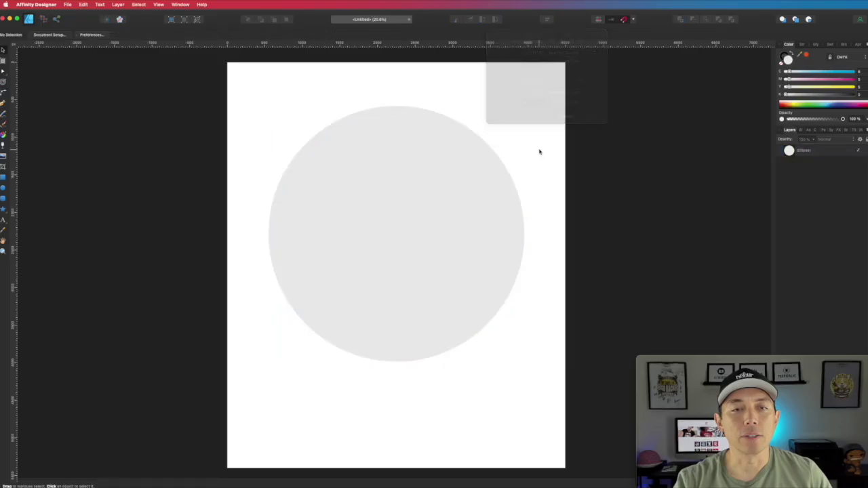
{"action": "left_click", "coordinate": [430, 183]}
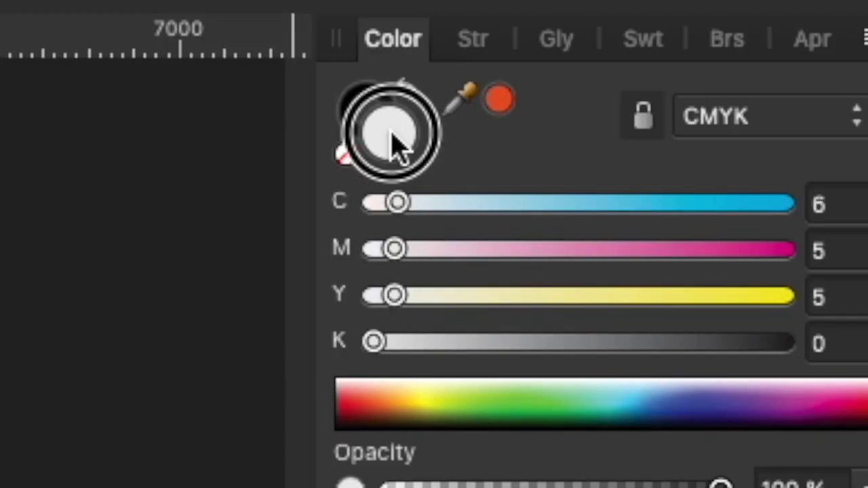
Remove the circle's fill and give it a 10 pt outline at CMYK 100/100/100/100 black
{"action": "left_click", "coordinate": [350, 160]}
{"action": "left_click", "coordinate": [381, 108]}
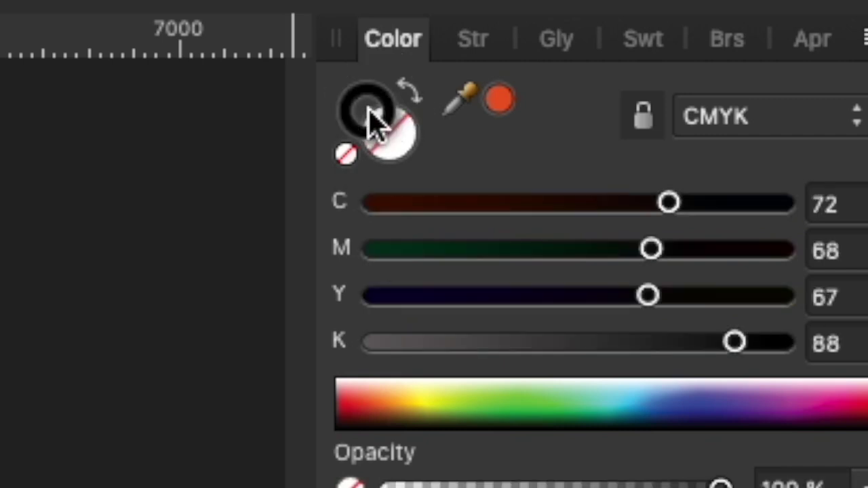
{"action": "left_click_drag", "start_coordinate": [781, 200], "coordinate": [788, 238]}
{"action": "left_click", "coordinate": [790, 243]}
{"action": "left_click", "coordinate": [790, 293]}
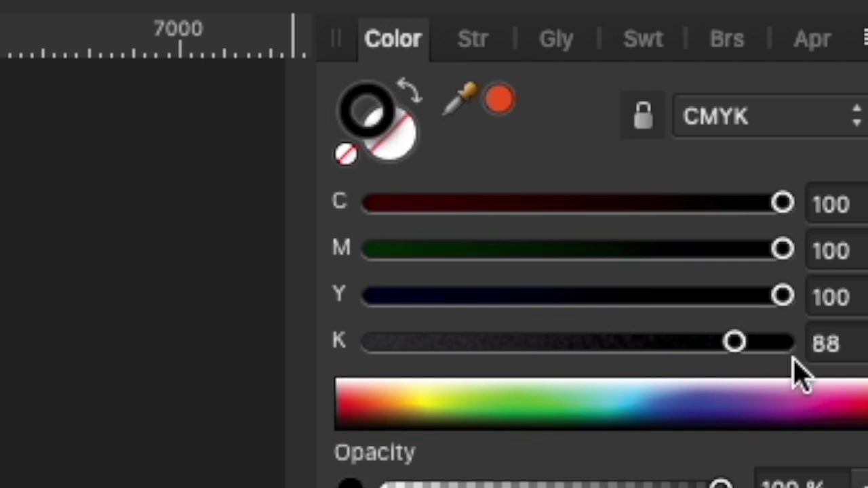
{"action": "left_click", "coordinate": [792, 351]}
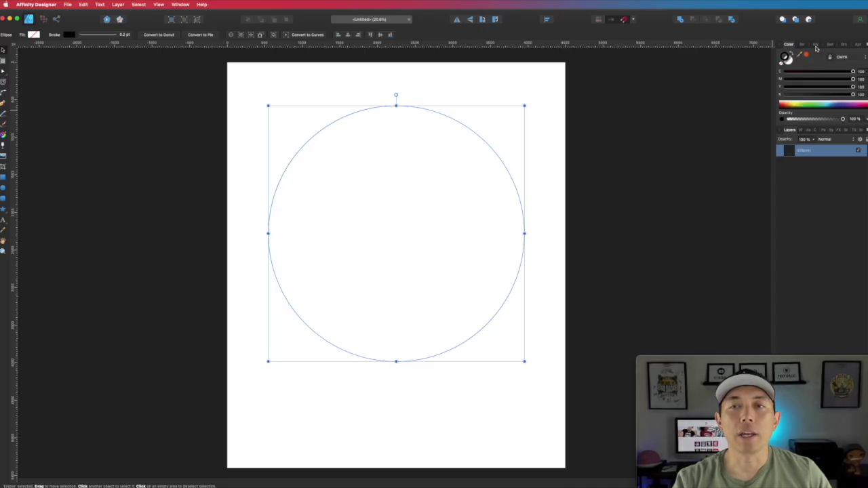
{"action": "left_click", "coordinate": [803, 45]}
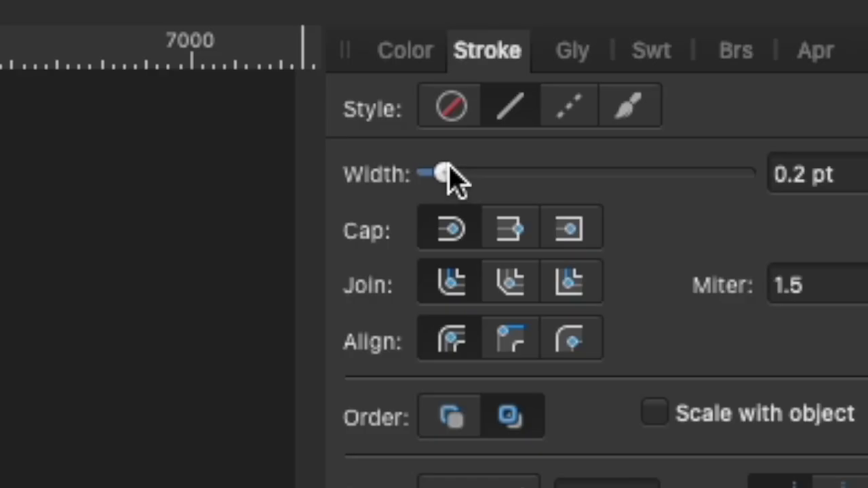
{"action": "mouse_move", "coordinate": [447, 165]}
{"action": "left_mouse_down"}
{"action": "mouse_move", "coordinate": [581, 170]}
{"action": "mouse_move", "coordinate": [497, 181]}
{"action": "mouse_move", "coordinate": [564, 179]}
{"action": "left_mouse_up"}
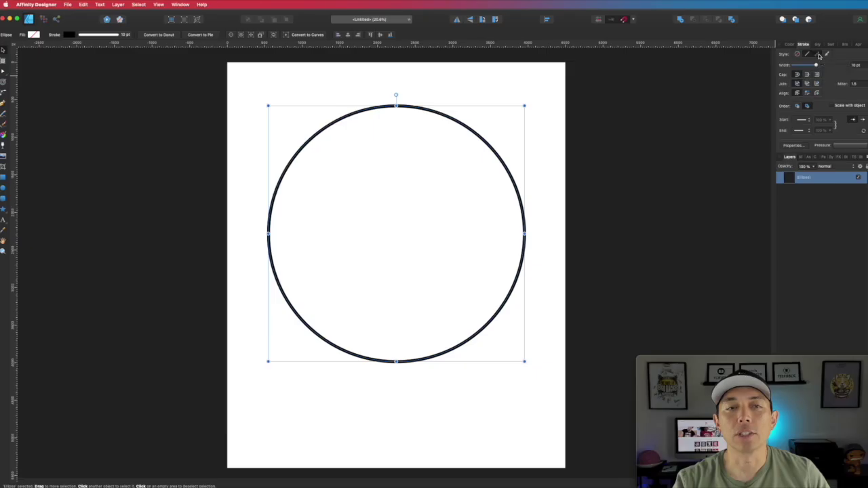
Make the outline a dashed line, compare the cap styles, and settle on Round Cap
{"action": "left_click", "coordinate": [555, 120]}
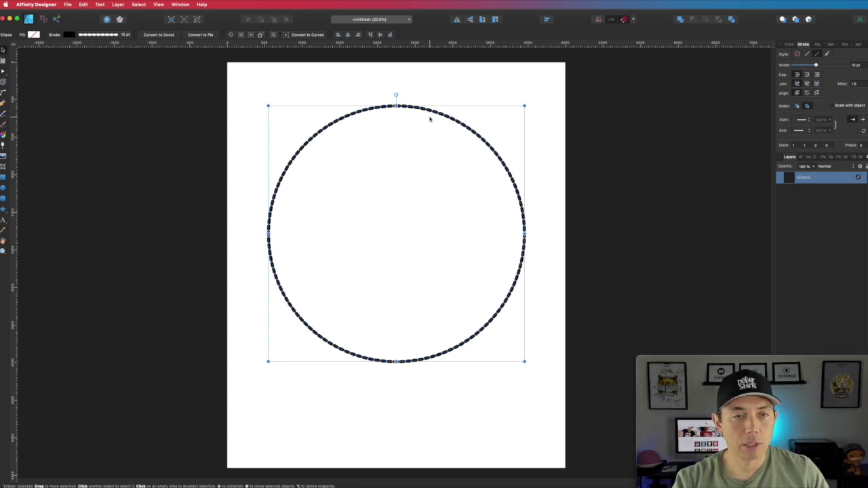
{"action": "scroll", "coordinate": [430, 118], "scroll_direction": "up", "scroll_amount": 5}
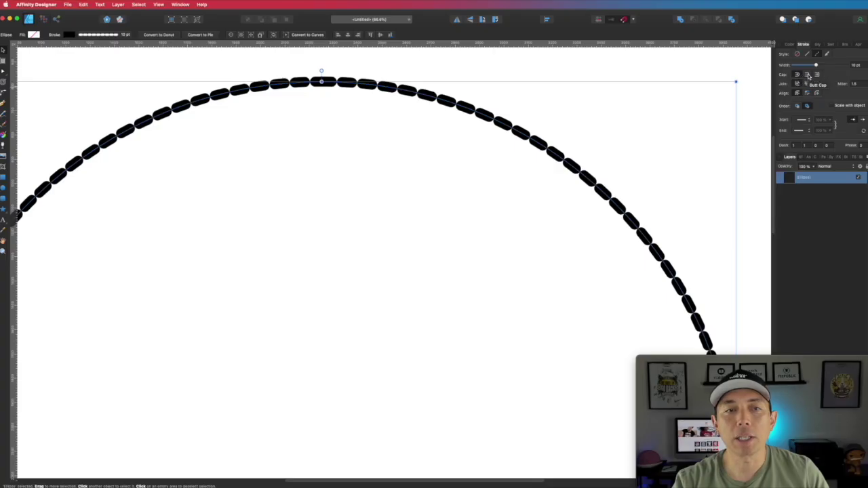
{"action": "left_click", "coordinate": [807, 74]}
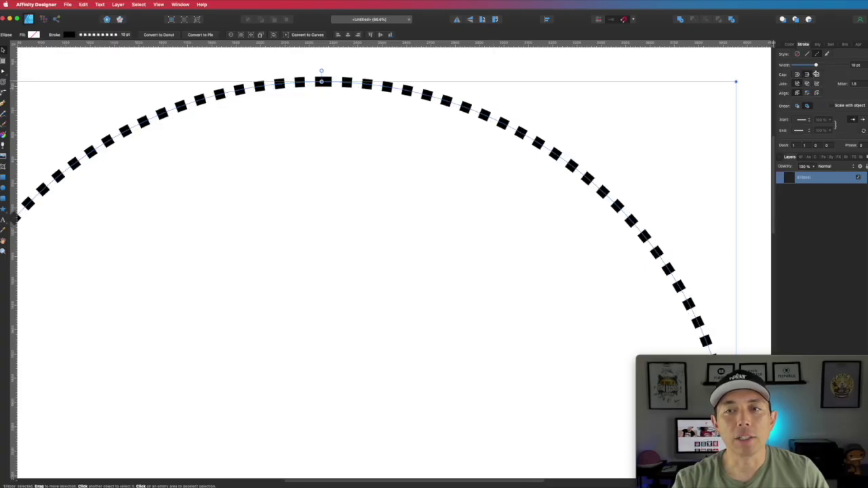
{"action": "left_click", "coordinate": [816, 75]}
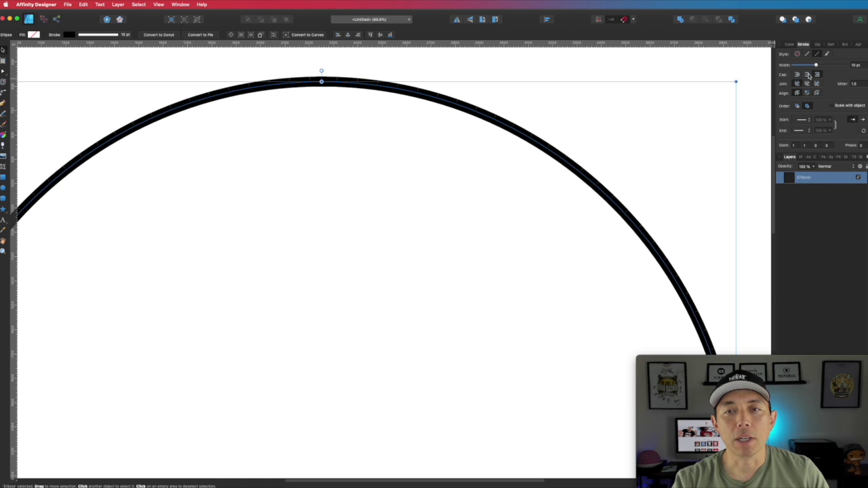
{"action": "left_click", "coordinate": [798, 74]}
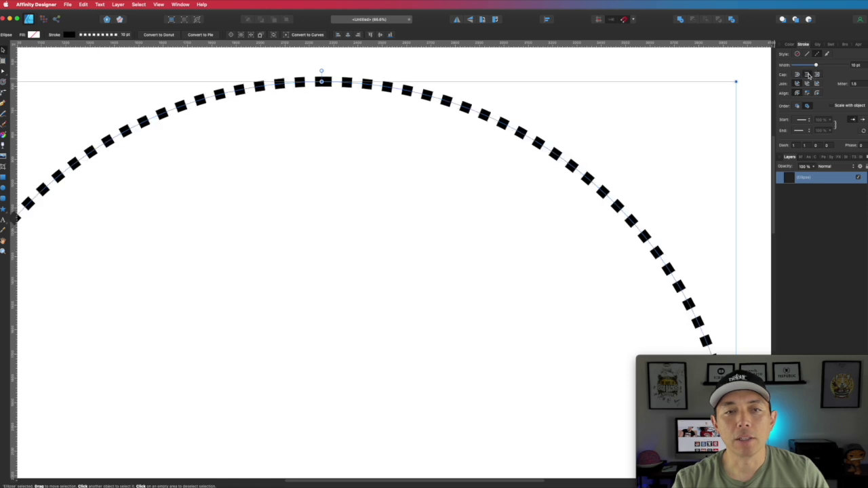
{"action": "left_click", "coordinate": [817, 75]}
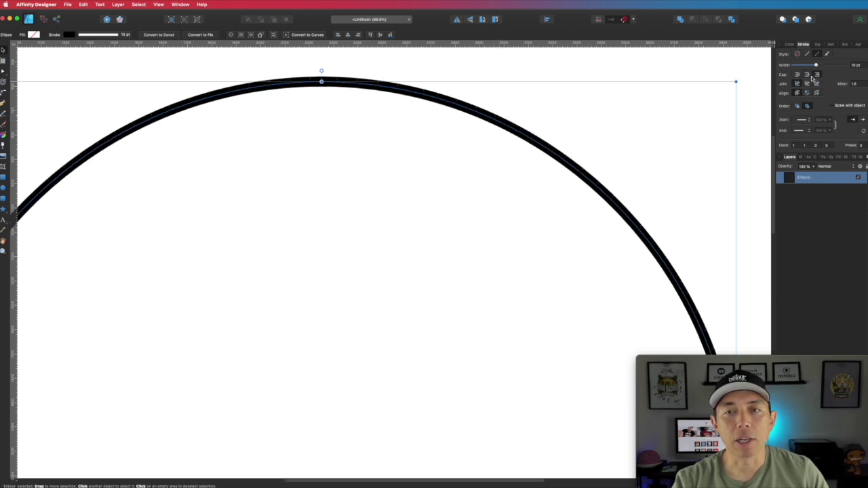
{"action": "left_click", "coordinate": [806, 75]}
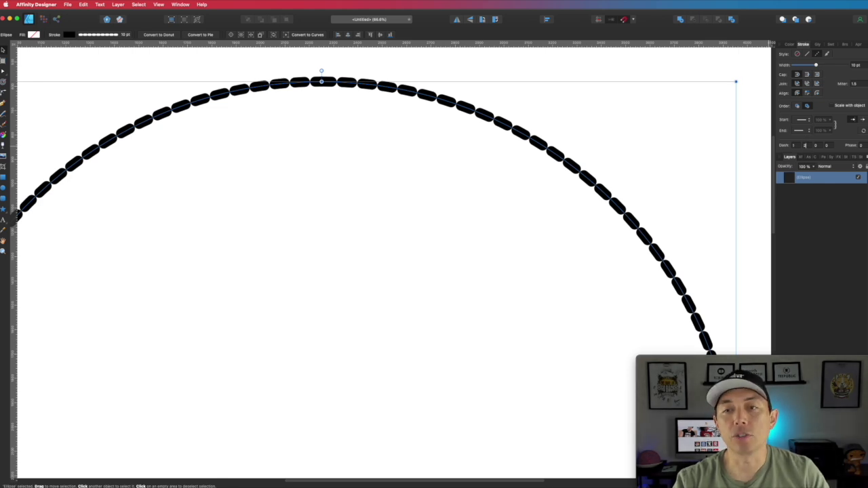
Experiment with dash values, trying a gap of 2, square caps and a 1, 1, 1, 2 pattern
{"action": "double_click", "coordinate": [806, 145]}
{"action": "type", "text": "2"}
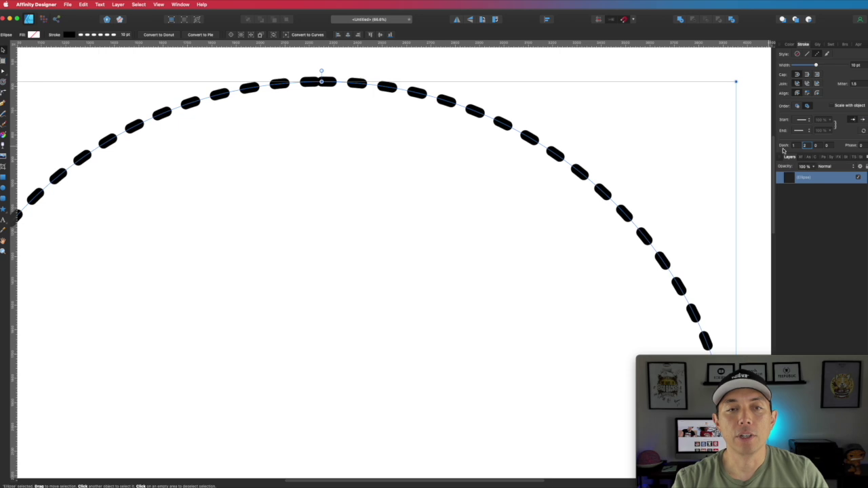
{"action": "left_click", "coordinate": [807, 74]}
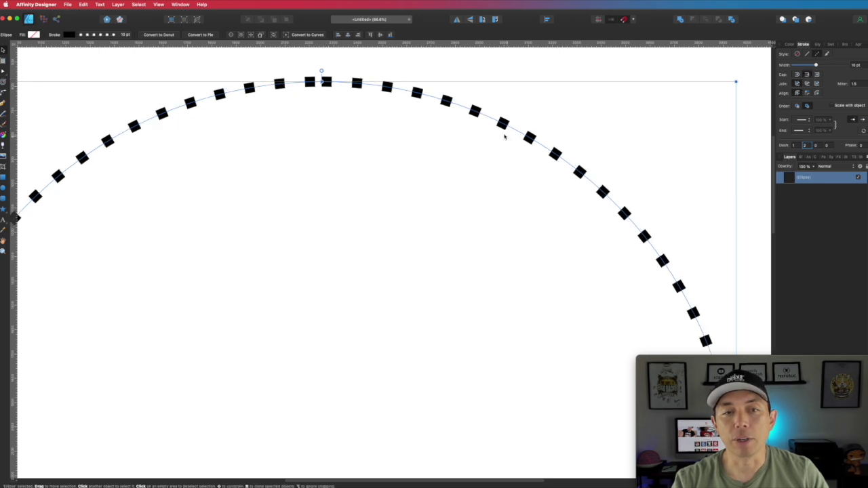
{"action": "double_click", "coordinate": [806, 146]}
{"action": "type", "text": "1"}
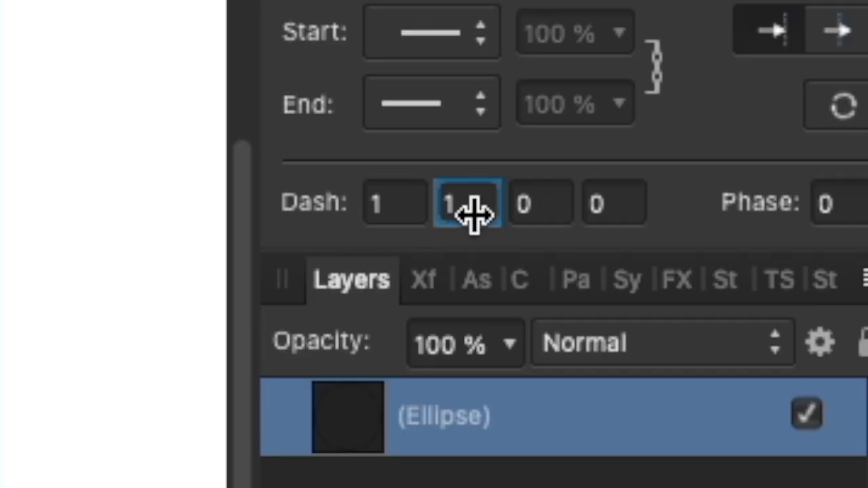
{"action": "double_click", "coordinate": [808, 145]}
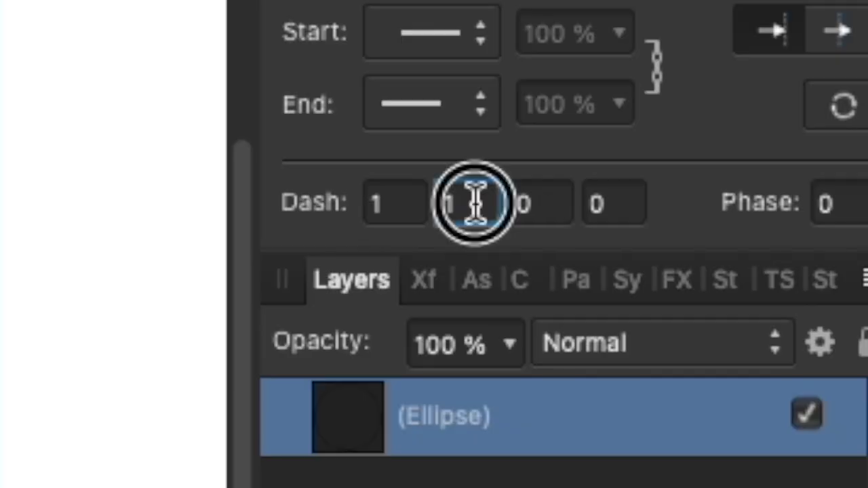
{"action": "double_click", "coordinate": [526, 204]}
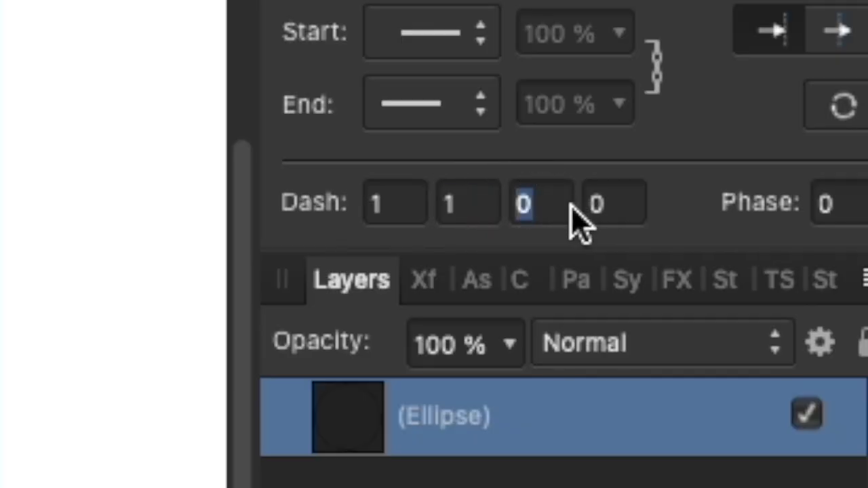
{"action": "type", "text": "1"}
{"action": "double_click", "coordinate": [603, 204]}
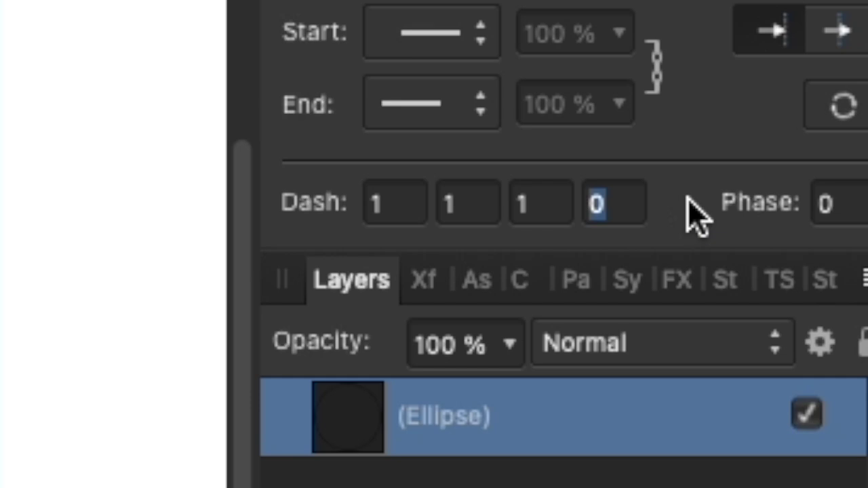
{"action": "type", "text": "2"}
{"action": "key", "text": "Return"}
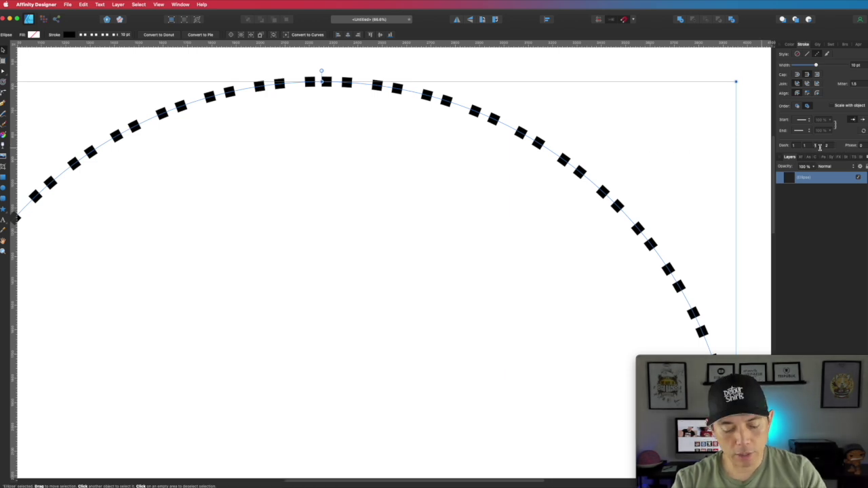
{"action": "key", "text": "Tab"}
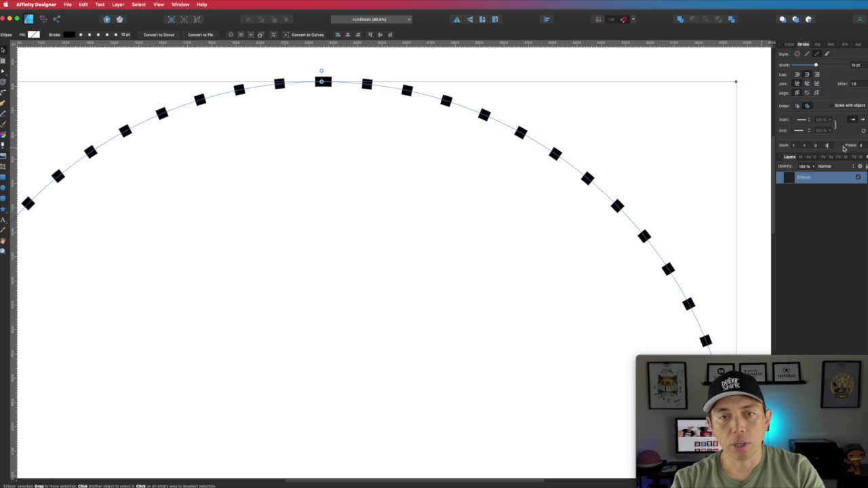
{"action": "type", "text": "0"}
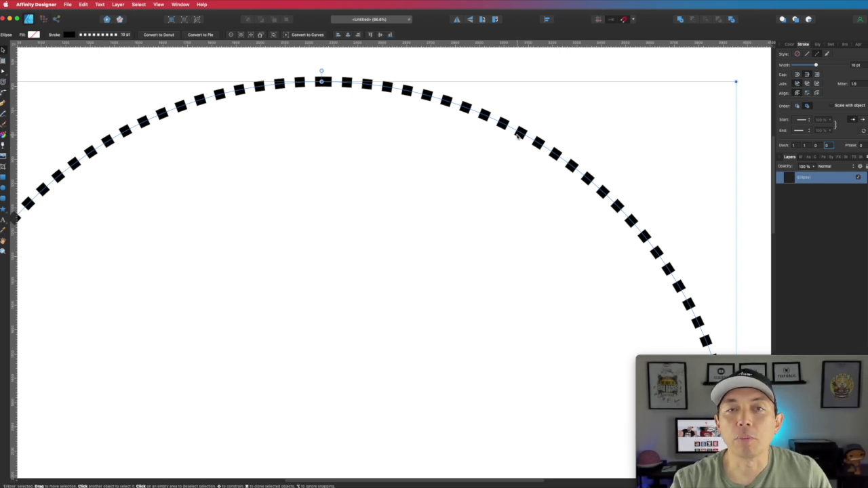
Restore round caps and try a 0.05 dash length with a gap of 3
{"action": "left_click", "coordinate": [807, 74]}
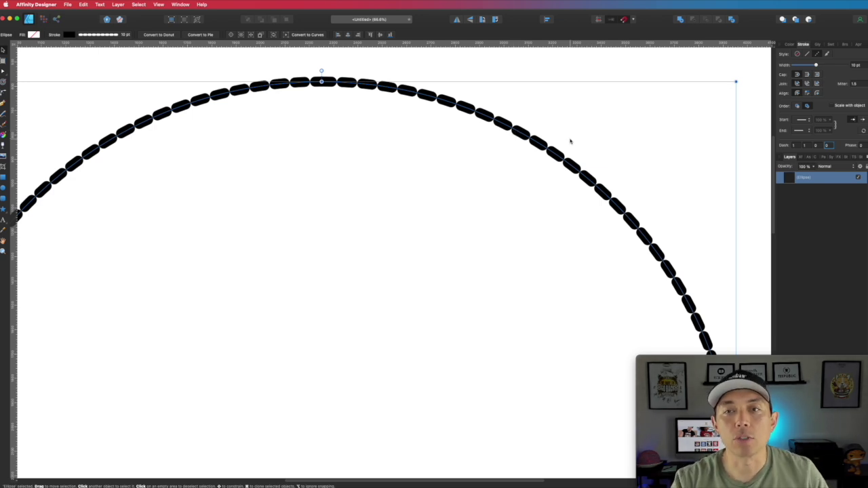
{"action": "left_click", "coordinate": [793, 145]}
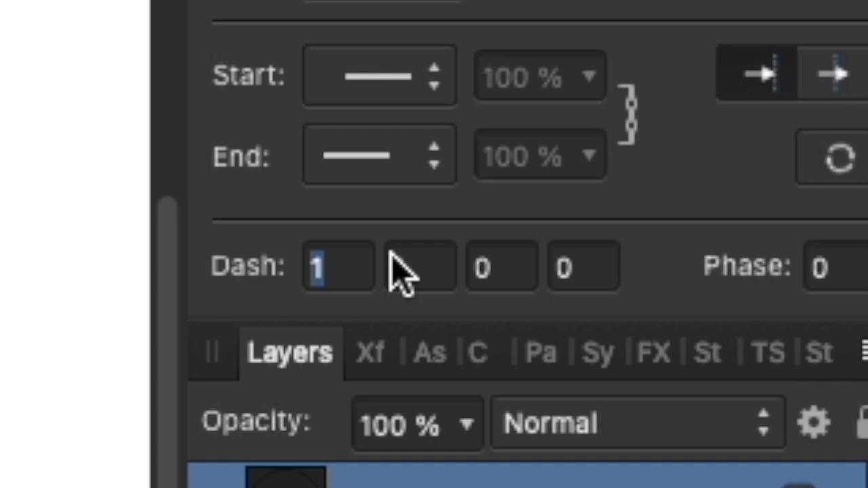
{"action": "type", "text": "."}
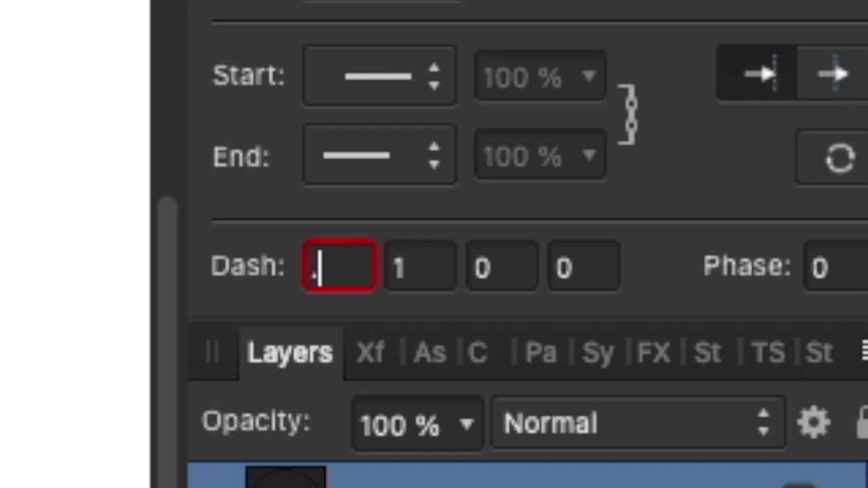
{"action": "type", "text": "05"}
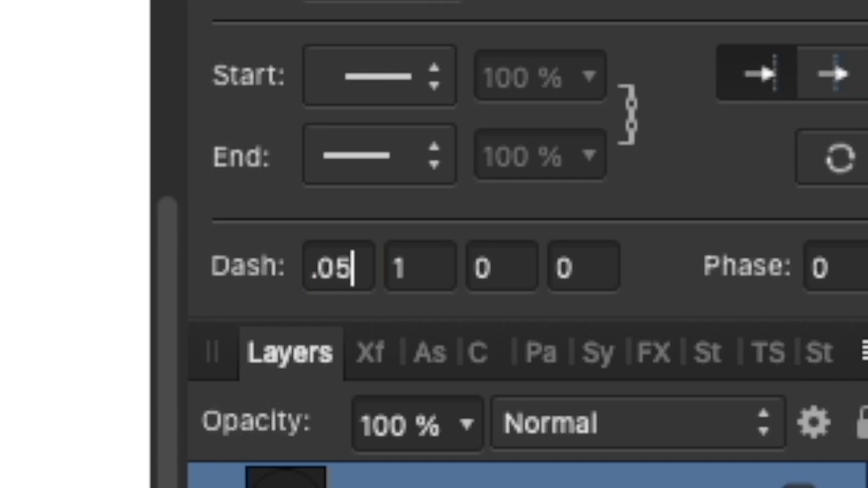
{"action": "key", "text": "Return"}
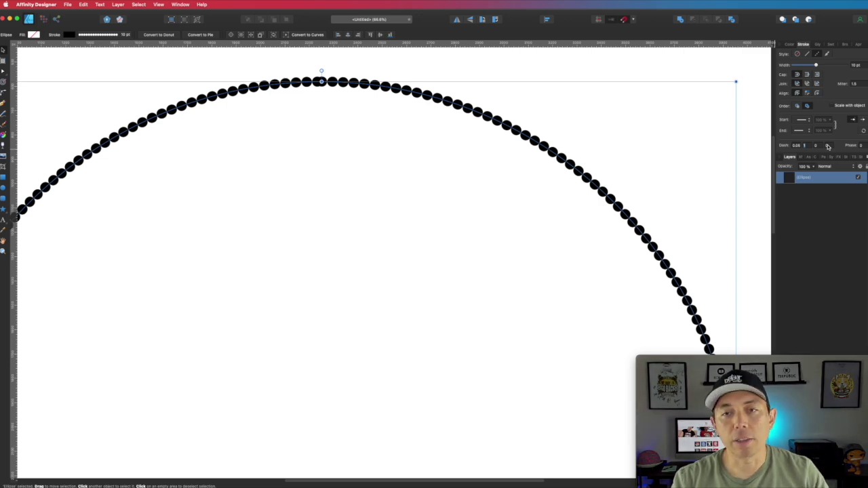
{"action": "left_click", "coordinate": [808, 145]}
{"action": "key", "text": "BackSpace"}
{"action": "type", "text": "3"}
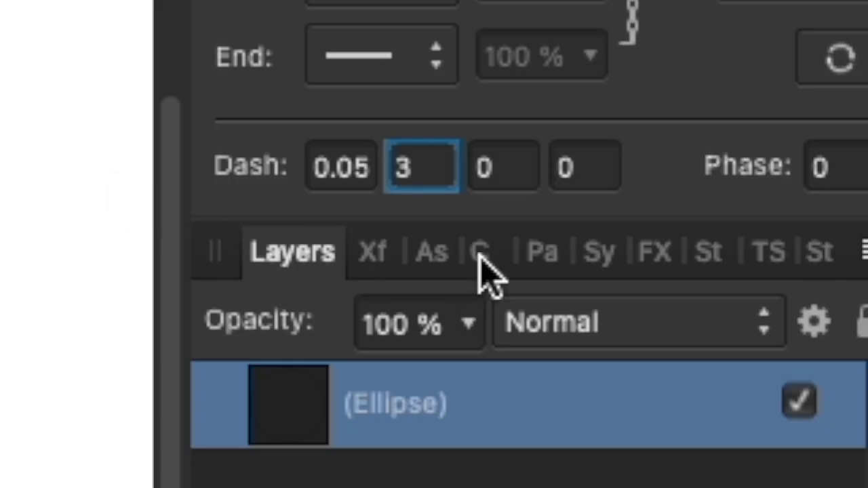
Settle on a 0.02 dash with a gap of 2 for round dots, then deselect
{"action": "double_click", "coordinate": [809, 146]}
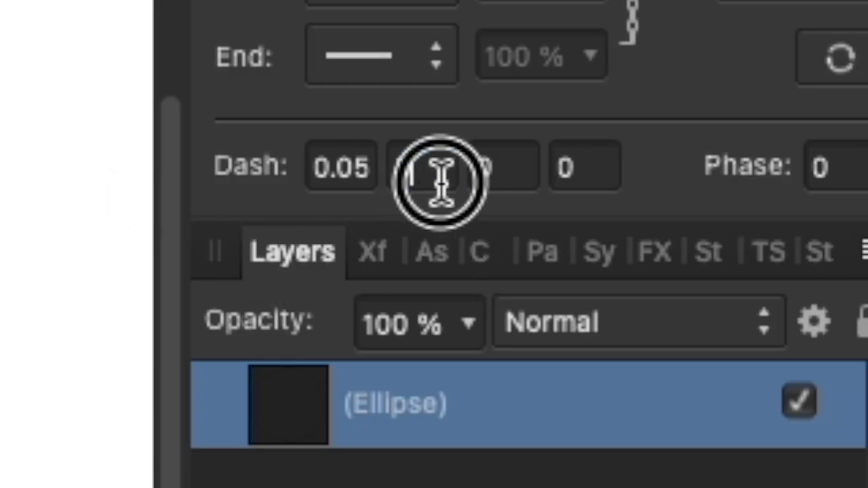
{"action": "type", "text": "2"}
{"action": "key", "text": "Return"}
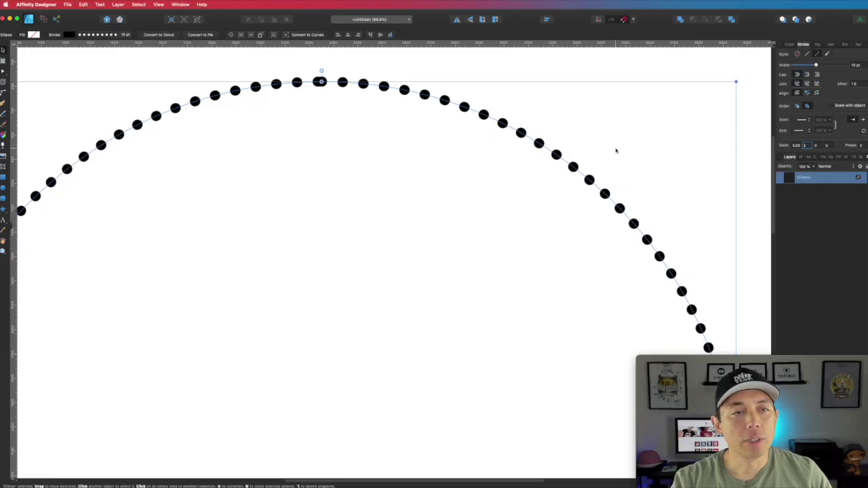
{"action": "double_click", "coordinate": [796, 147]}
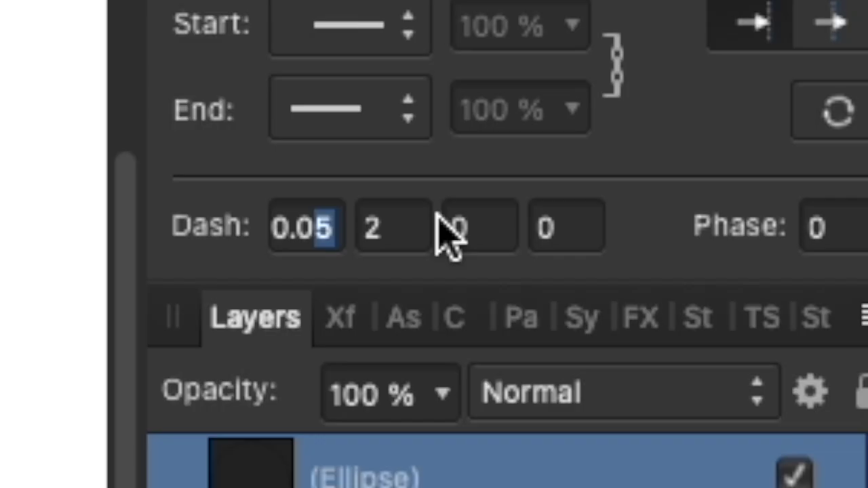
{"action": "type", "text": "2"}
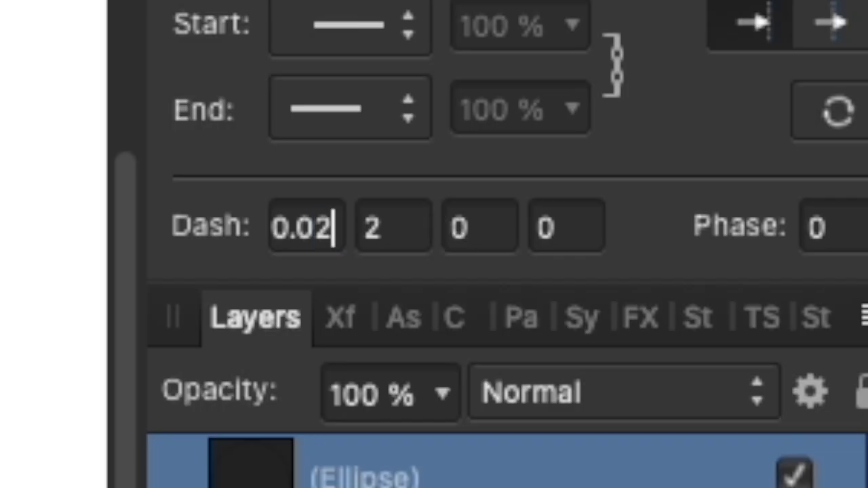
{"action": "key", "text": "Return"}
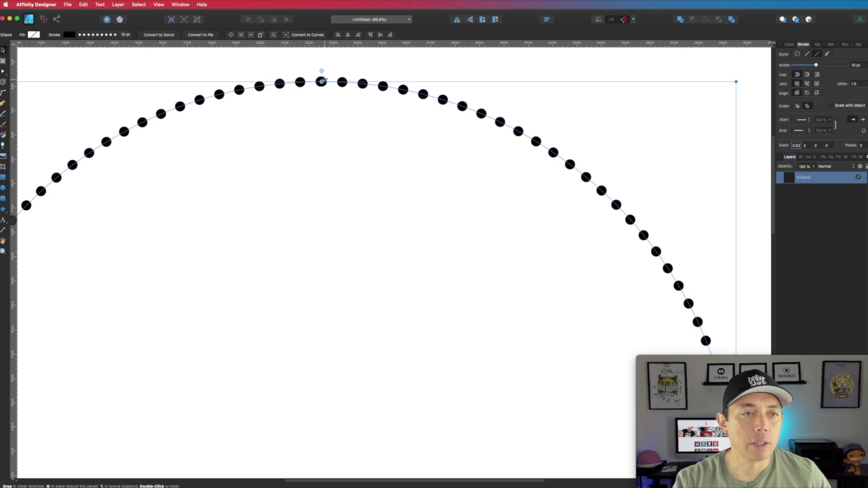
{"action": "left_click", "coordinate": [322, 125]}
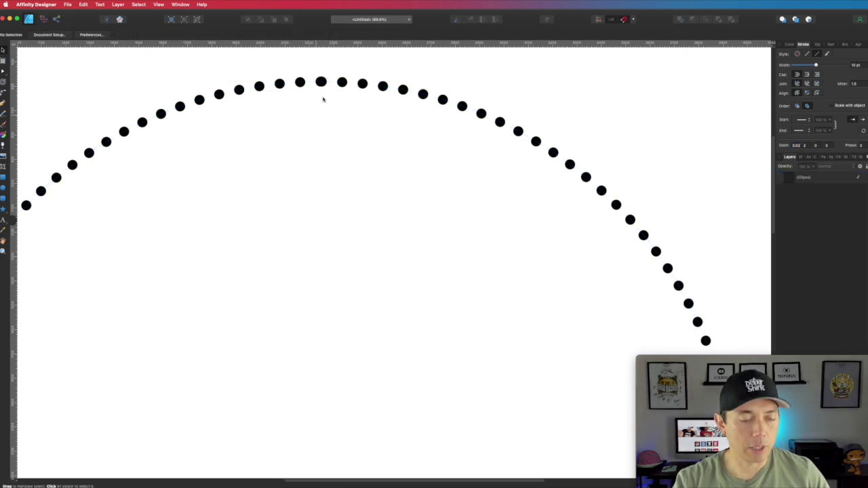
Zoom in to check the dots and enlarge the dotted circle slightly so they spread evenly
{"action": "scroll", "coordinate": [319, 105], "scroll_direction": "up", "scroll_amount": 2}
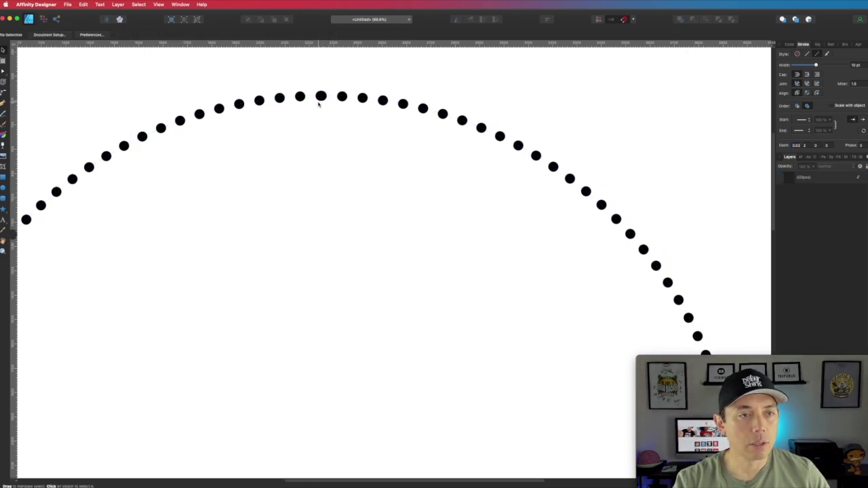
{"action": "scroll", "coordinate": [319, 105], "scroll_direction": "up", "scroll_amount": 5}
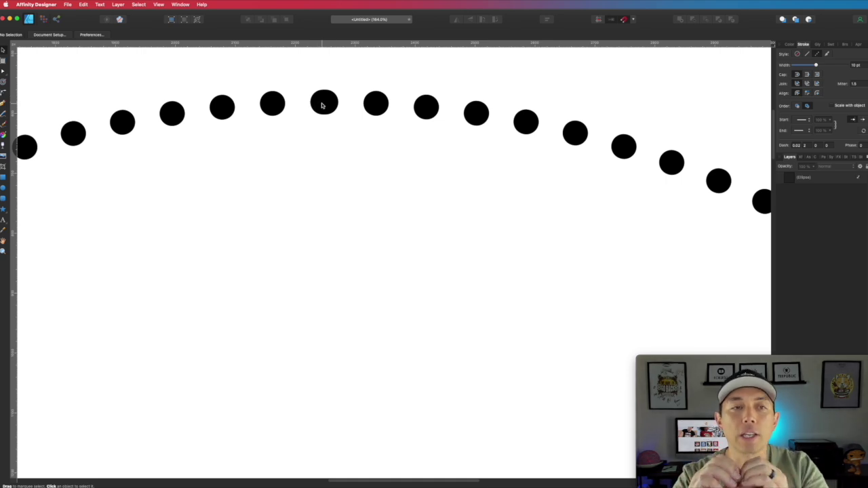
{"action": "key", "text": "super+0"}
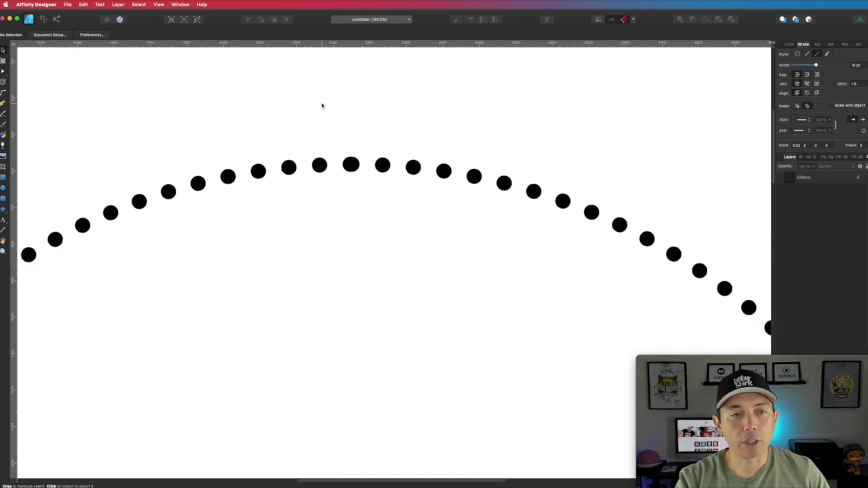
{"action": "left_click", "coordinate": [508, 235]}
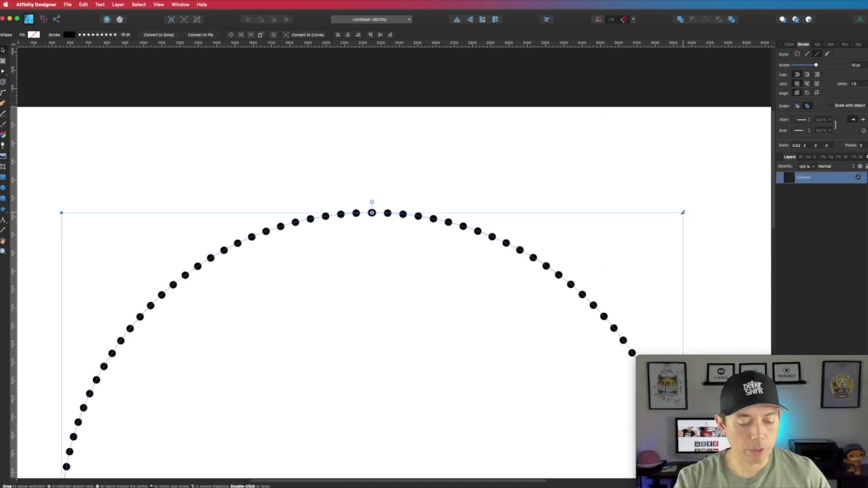
{"action": "left_click_drag", "start_coordinate": [682, 212], "coordinate": [680, 210]}
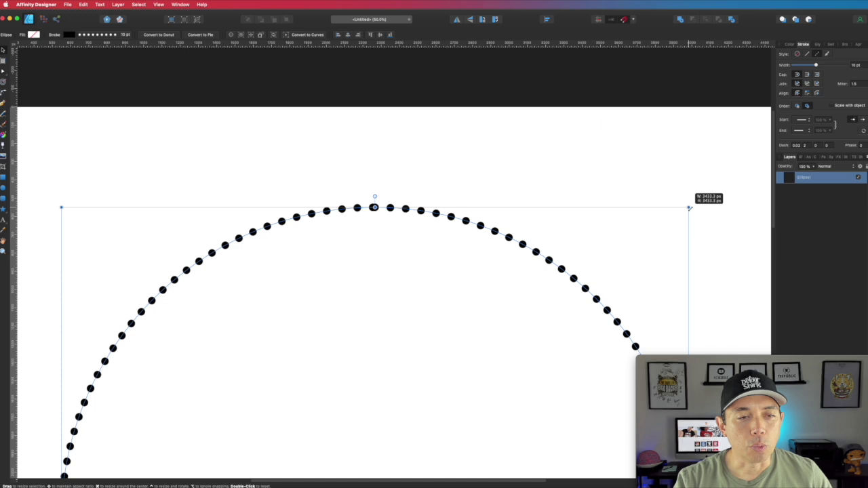
{"action": "left_click_drag", "start_coordinate": [689, 209], "coordinate": [698, 206]}
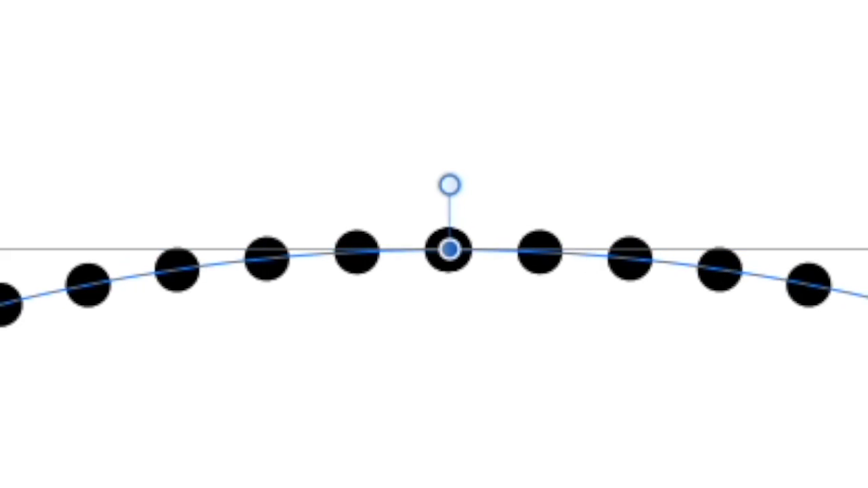
{"action": "key", "text": "Escape"}
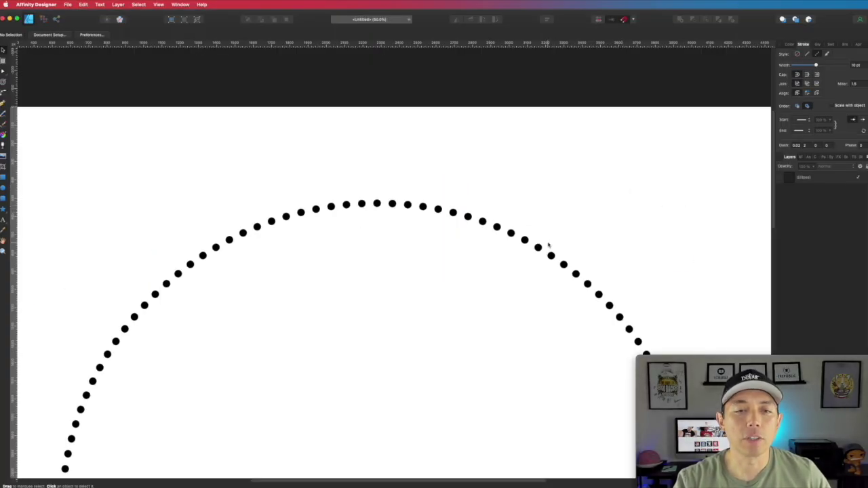
{"action": "left_click", "coordinate": [548, 246]}
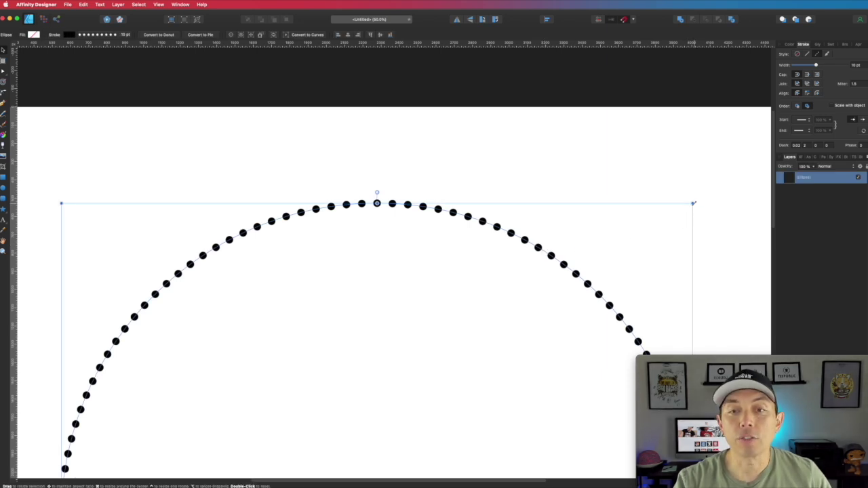
{"action": "mouse_move", "coordinate": [694, 203]}
{"action": "left_mouse_down"}
{"action": "mouse_move", "coordinate": [703, 197]}
{"action": "mouse_move", "coordinate": [691, 203]}
{"action": "left_mouse_up"}
{"action": "left_click", "coordinate": [594, 184]}
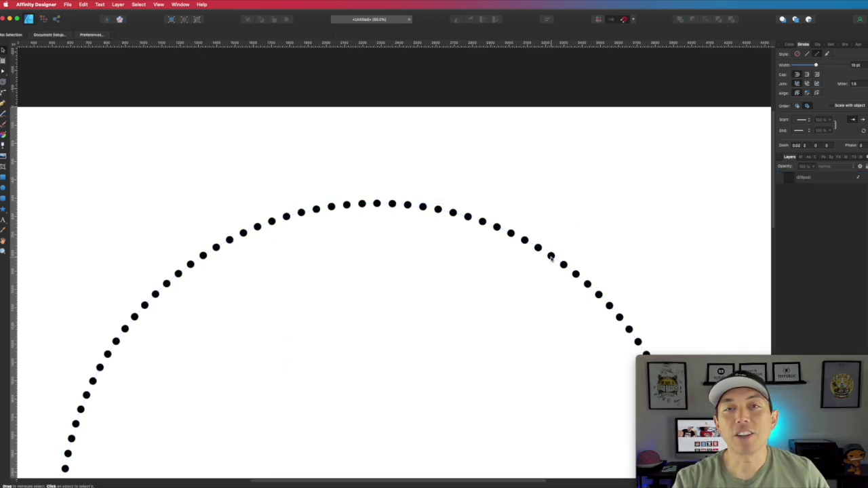
{"action": "scroll", "coordinate": [536, 288], "scroll_direction": "down", "scroll_amount": 5}
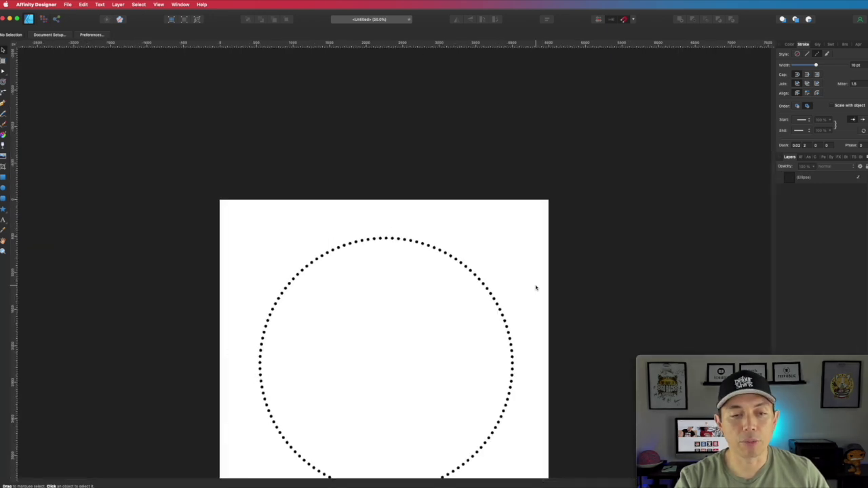
Widen the dotted circle's stroke to 22 pt for bigger dots
{"action": "left_click_drag", "start_coordinate": [505, 277], "coordinate": [588, 192]}
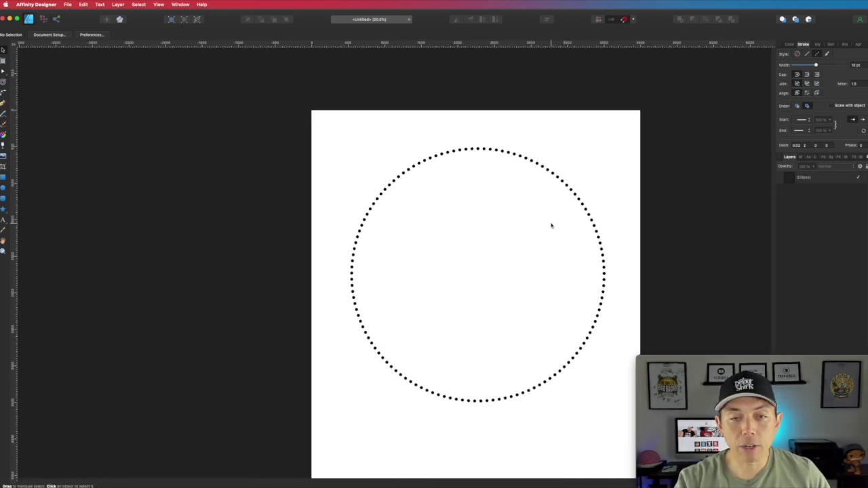
{"action": "scroll", "coordinate": [551, 226], "scroll_direction": "up", "scroll_amount": 1}
{"action": "scroll", "coordinate": [550, 226], "scroll_direction": "up", "scroll_amount": 3}
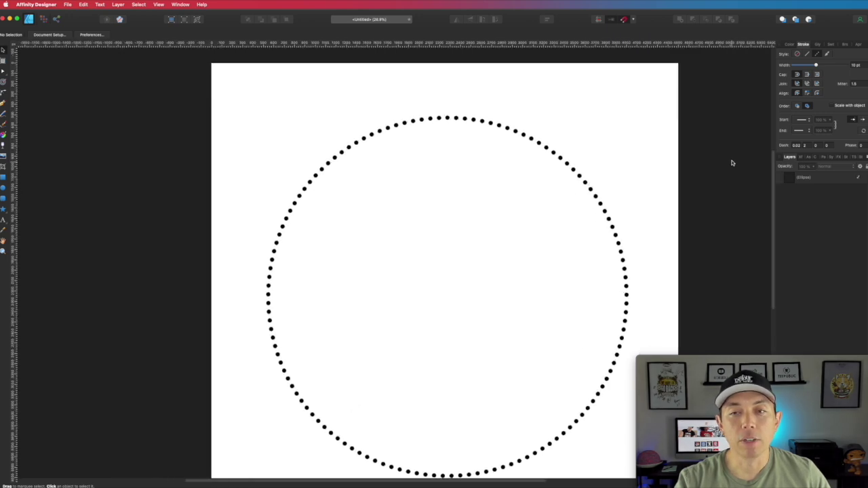
{"action": "left_click", "coordinate": [820, 65]}
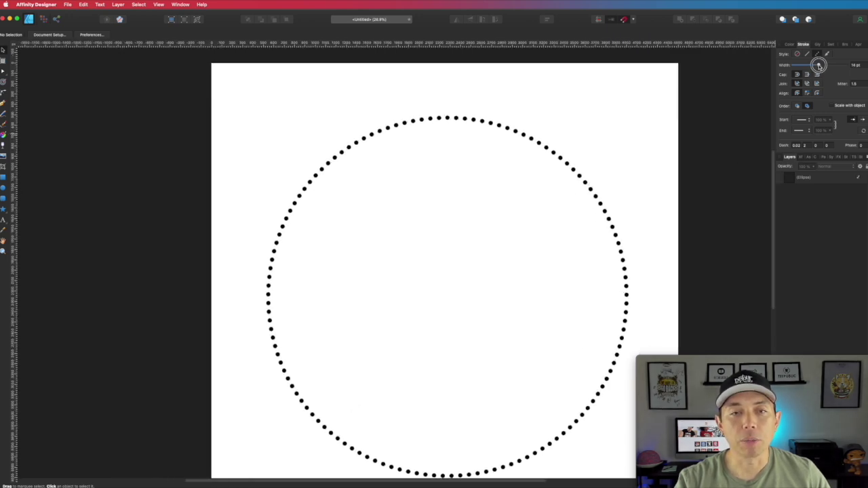
{"action": "left_click", "coordinate": [582, 160]}
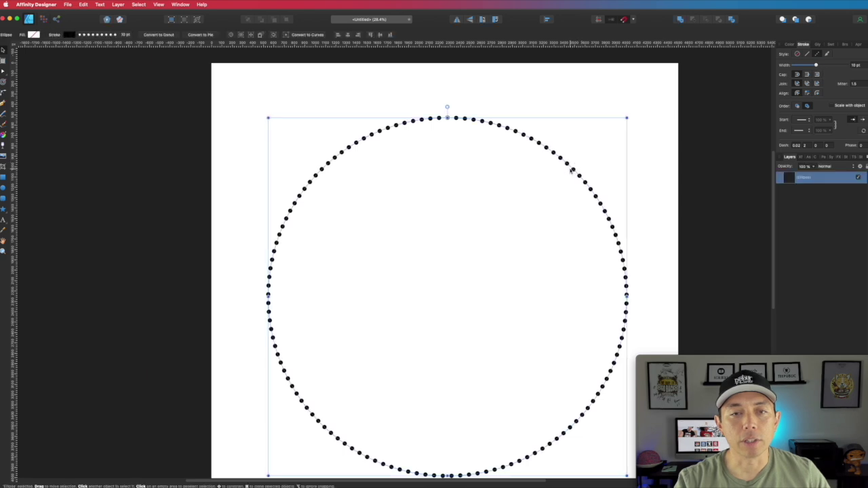
{"action": "left_click_drag", "start_coordinate": [816, 65], "coordinate": [816, 65]}
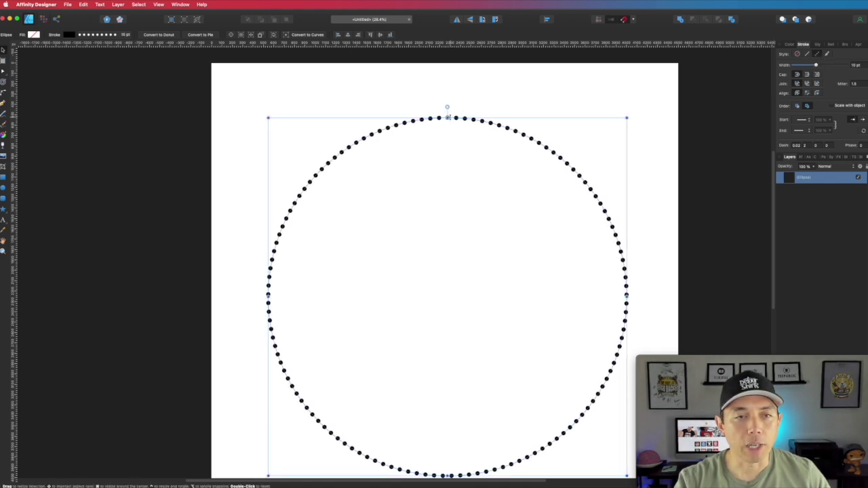
{"action": "left_click_drag", "start_coordinate": [815, 65], "coordinate": [822, 65]}
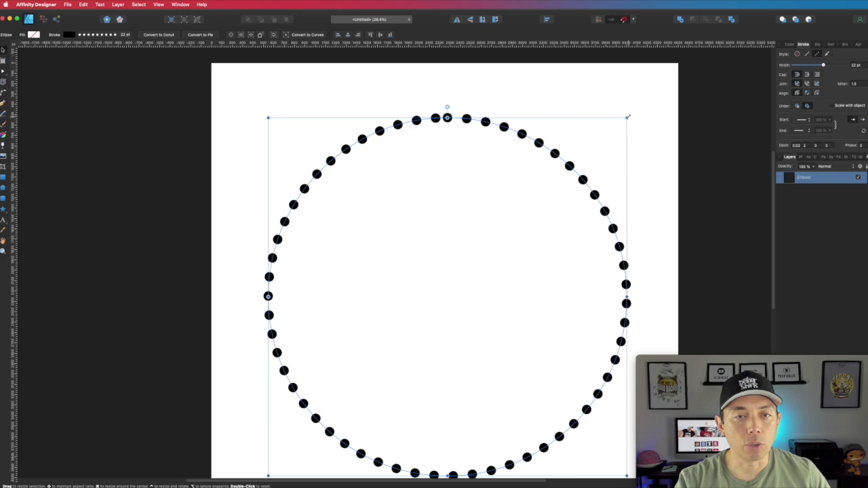
Resize the circle slightly to even out the larger dots, then deselect
{"action": "left_click_drag", "start_coordinate": [625, 117], "coordinate": [622, 121]}
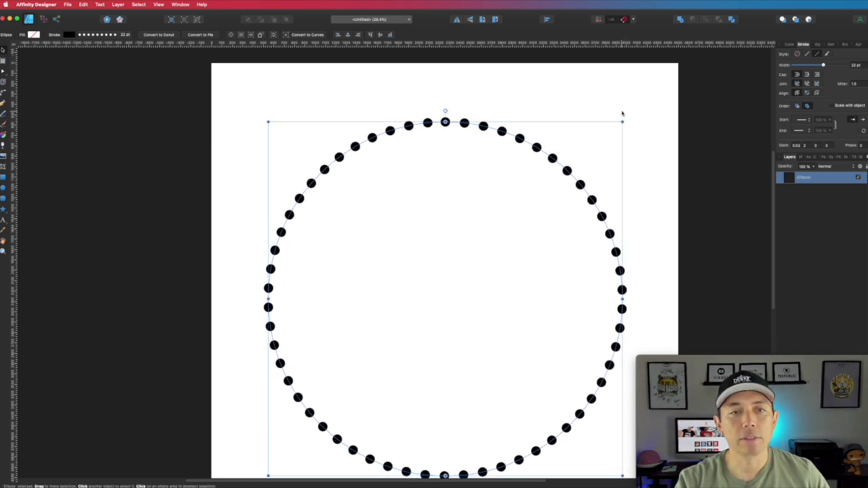
{"action": "left_click", "coordinate": [652, 179]}
{"action": "scroll", "coordinate": [615, 215], "scroll_direction": "down", "scroll_amount": 3}
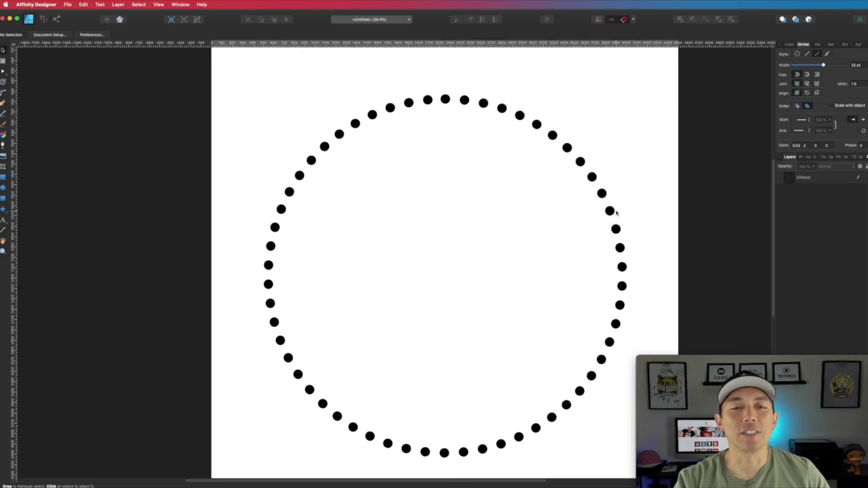
{"action": "scroll", "coordinate": [615, 215], "scroll_direction": "down", "scroll_amount": 1}
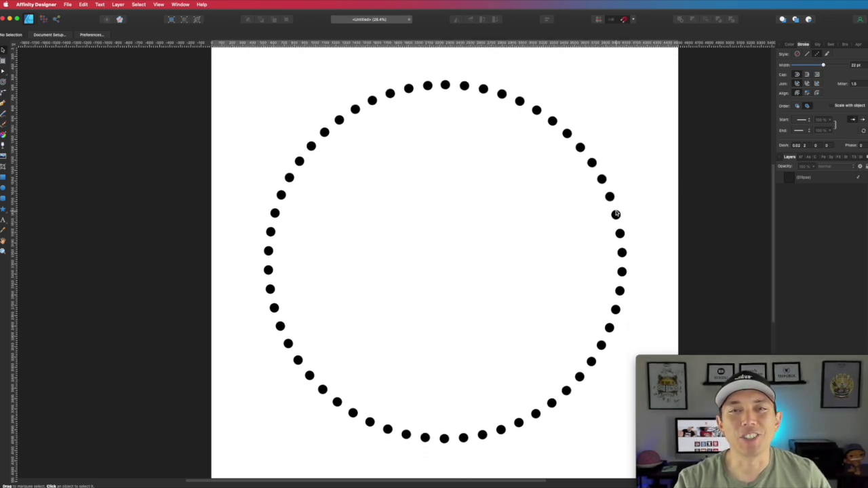
{"action": "scroll", "coordinate": [615, 214], "scroll_direction": "down", "scroll_amount": 2}
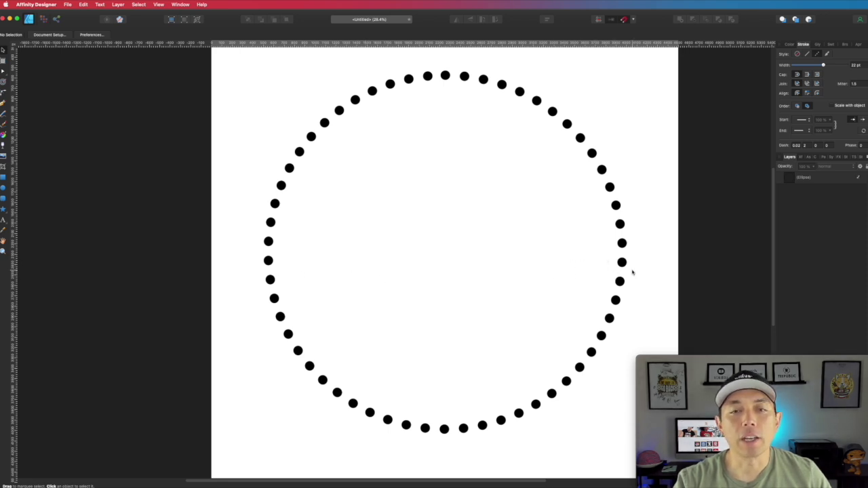
{"action": "scroll", "coordinate": [632, 272], "scroll_direction": "down", "scroll_amount": 2}
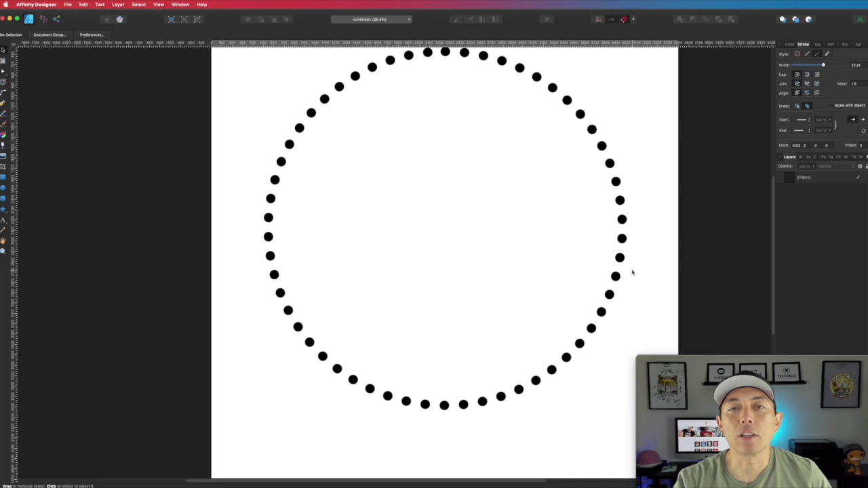
Draw a wide rectangle across the circle's lower half, filled solid black with no outline
{"action": "left_click", "coordinate": [4, 177]}
{"action": "left_click_drag", "start_coordinate": [245, 253], "coordinate": [637, 358]}
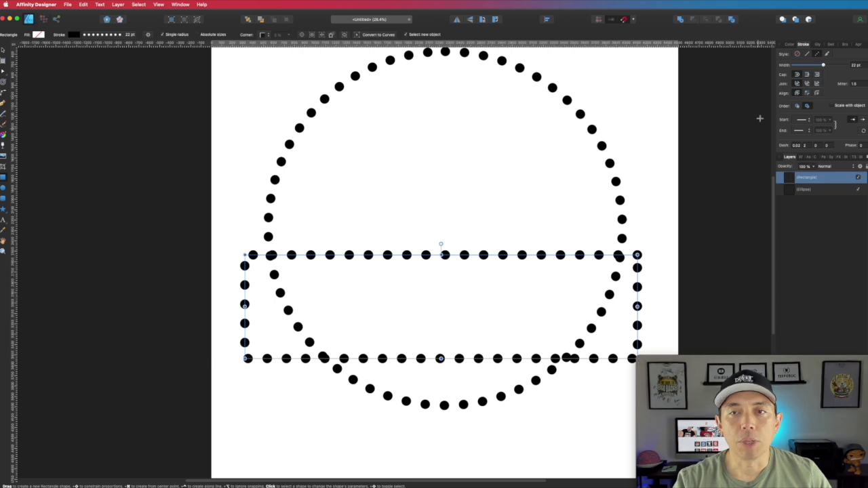
{"action": "left_click", "coordinate": [789, 44]}
{"action": "left_click", "coordinate": [791, 54]}
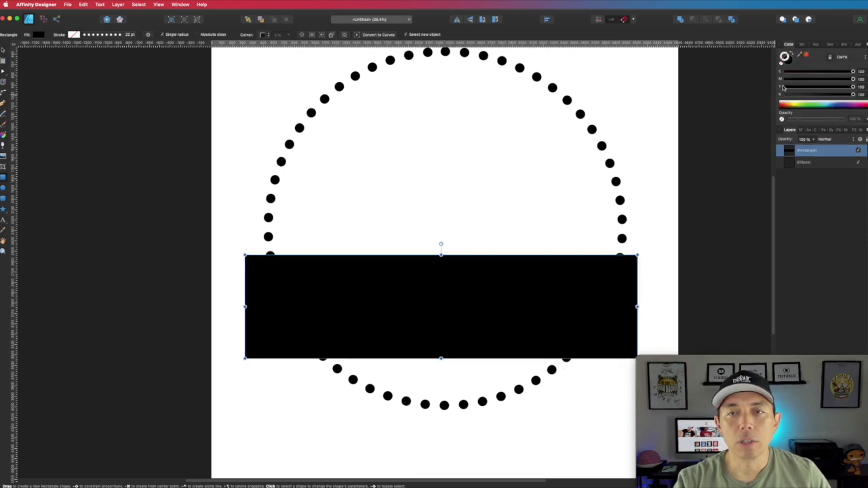
{"action": "key", "text": "v"}
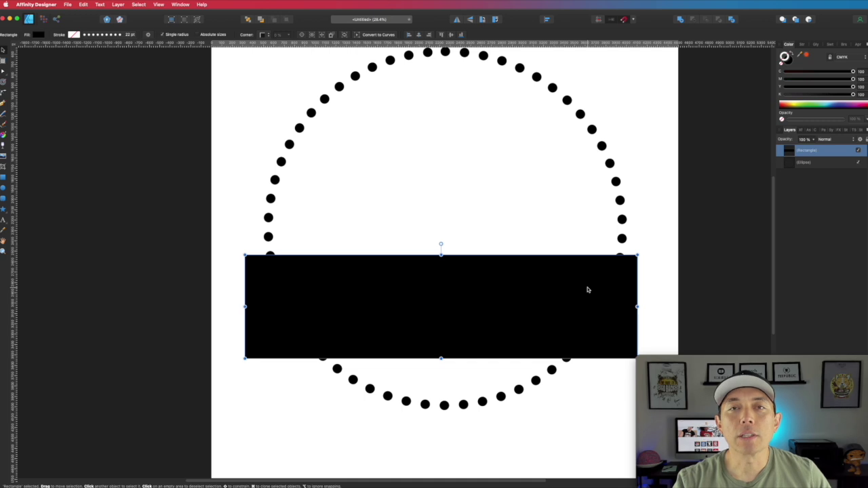
{"action": "left_click", "coordinate": [645, 208]}
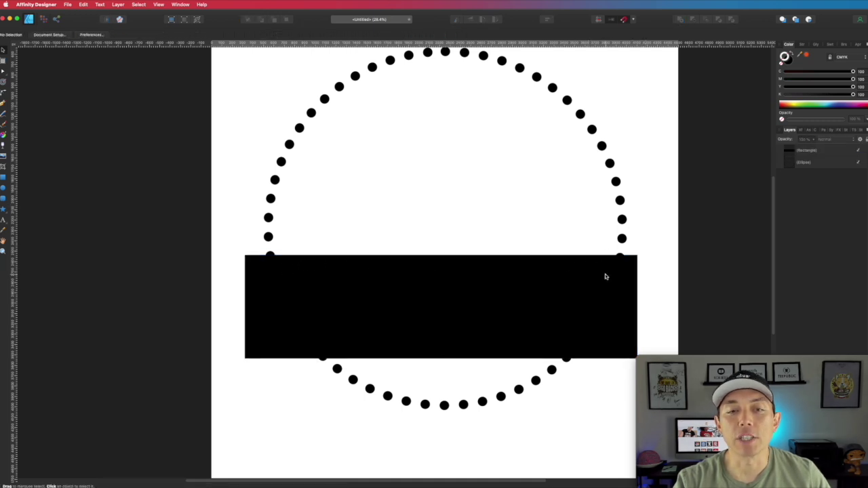
Add a text object inside the black band and make its fill white
{"action": "left_click", "coordinate": [2, 221]}
{"action": "left_click", "coordinate": [322, 297]}
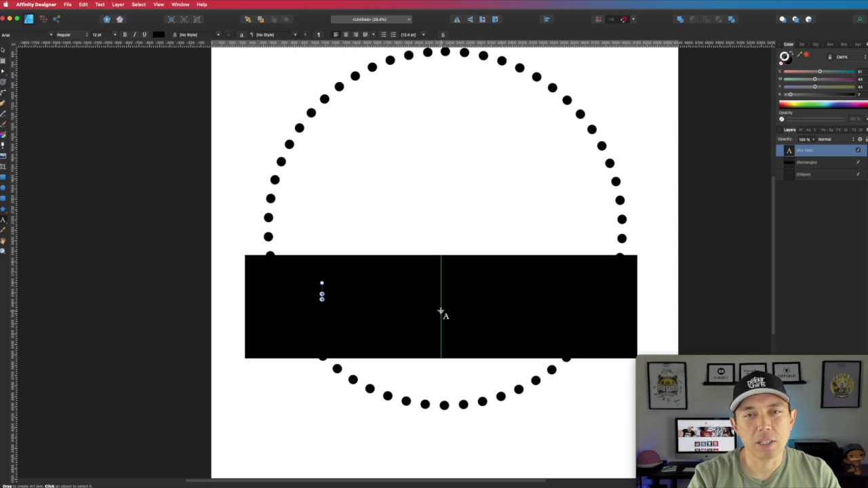
{"action": "type", "text": "TEXT"}
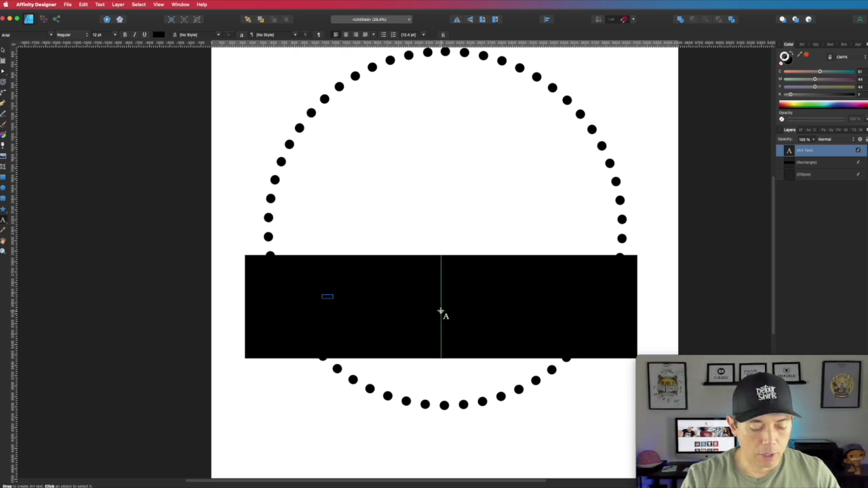
{"action": "key", "text": "Escape"}
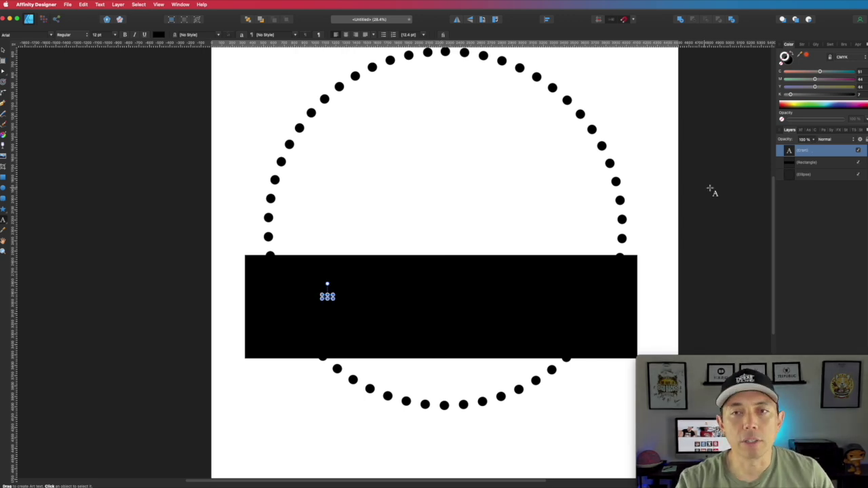
{"action": "left_click", "coordinate": [785, 76]}
{"action": "left_click", "coordinate": [785, 76]}
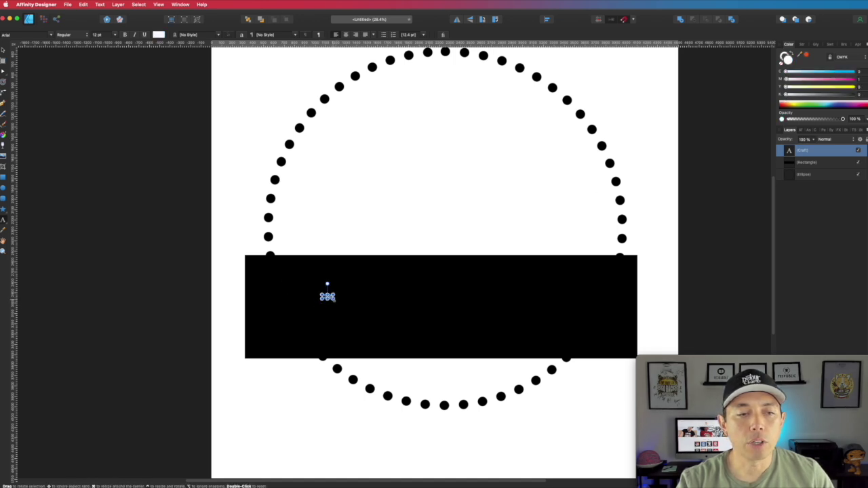
{"action": "left_click_drag", "start_coordinate": [334, 299], "coordinate": [407, 324]}
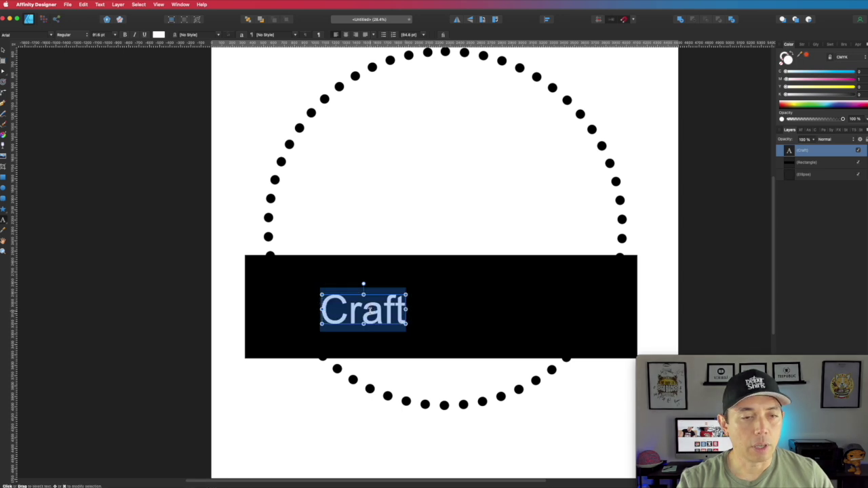
Switch the text to the Watermelon font, retype it as CRAFTS, and scale it to fill the band
{"action": "left_click", "coordinate": [50, 35]}
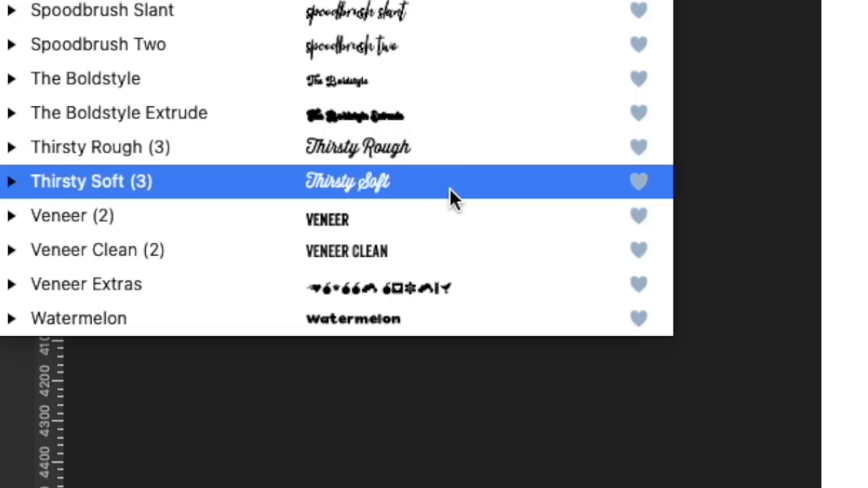
{"action": "left_click", "coordinate": [110, 411]}
{"action": "double_click", "coordinate": [392, 309]}
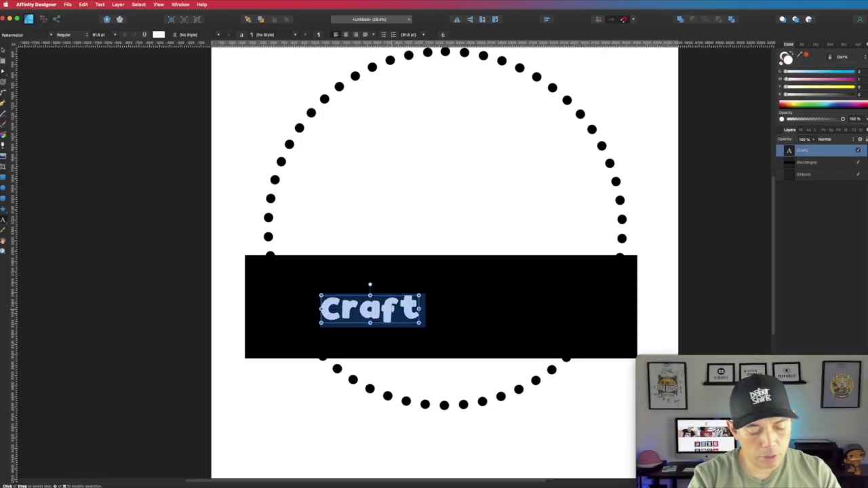
{"action": "type", "text": "CRAFTS"}
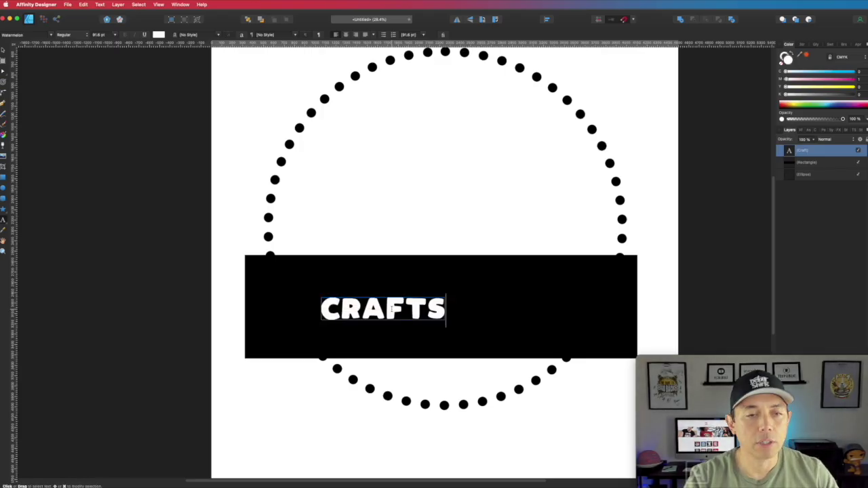
{"action": "key", "text": "Escape"}
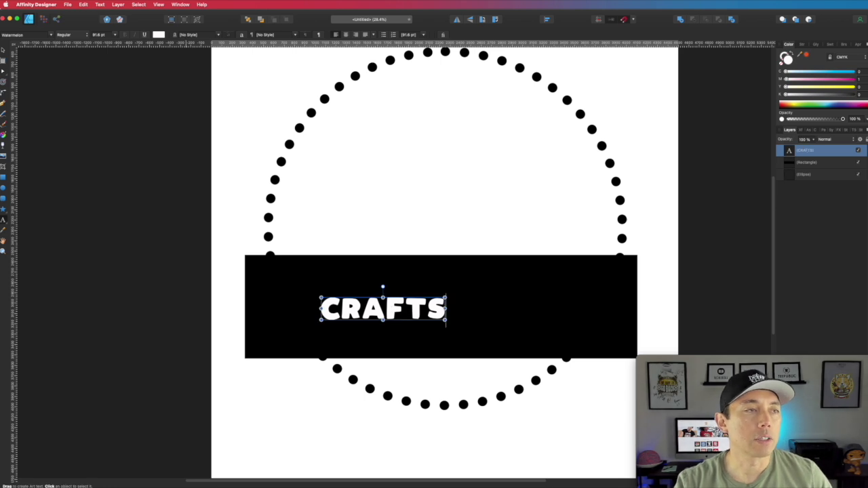
{"action": "left_click_drag", "start_coordinate": [446, 319], "coordinate": [611, 353]}
{"action": "left_click_drag", "start_coordinate": [543, 328], "coordinate": [523, 310]}
{"action": "left_click_drag", "start_coordinate": [587, 332], "coordinate": [644, 329]}
{"action": "left_click_drag", "start_coordinate": [597, 309], "coordinate": [570, 316]}
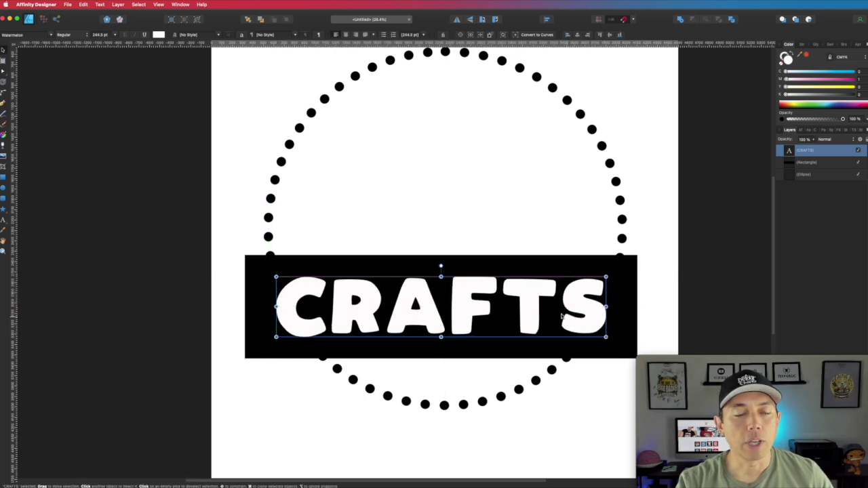
Draw a straight pen line along the band's top edge with a white stroke
{"action": "left_click", "coordinate": [645, 224]}
{"action": "left_click", "coordinate": [3, 103]}
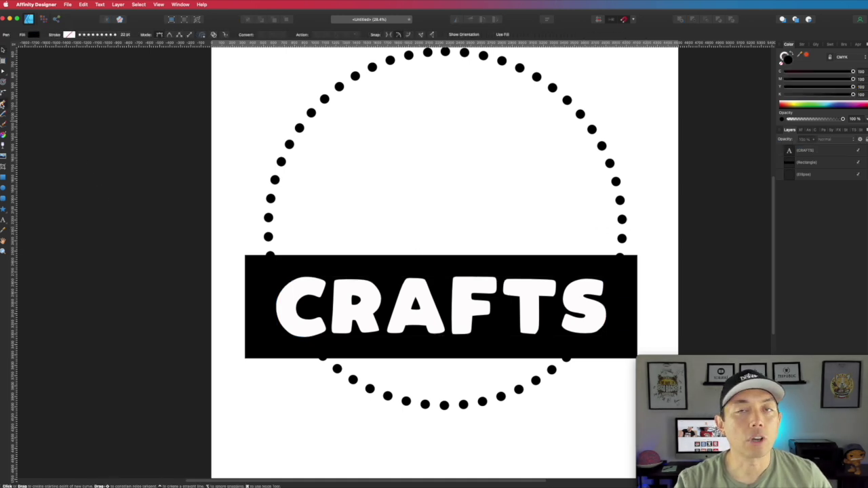
{"action": "left_click", "coordinate": [250, 266]}
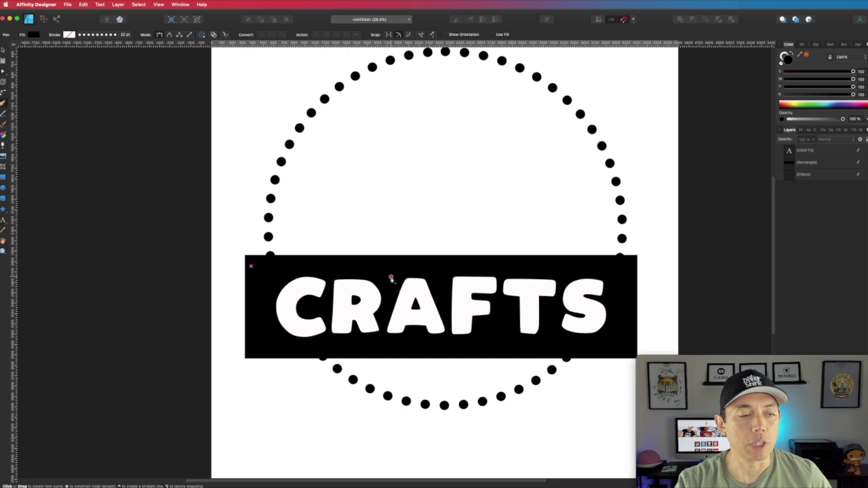
{"action": "left_click", "coordinate": [636, 267]}
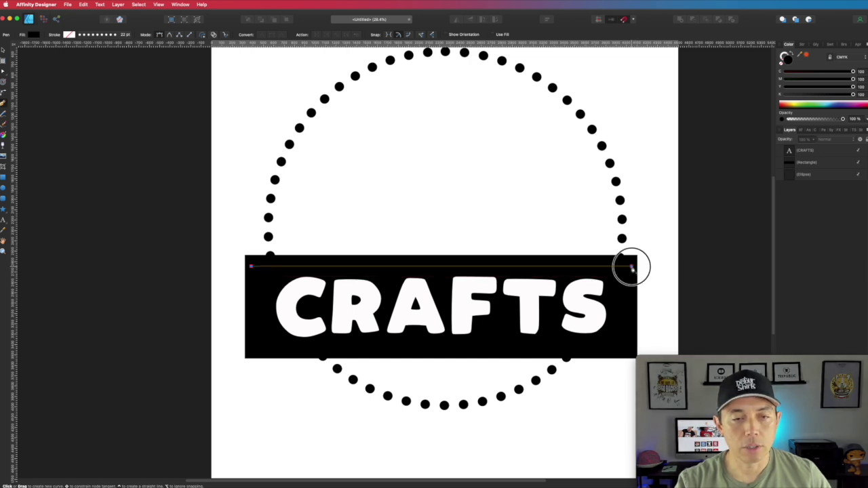
{"action": "left_click", "coordinate": [630, 266]}
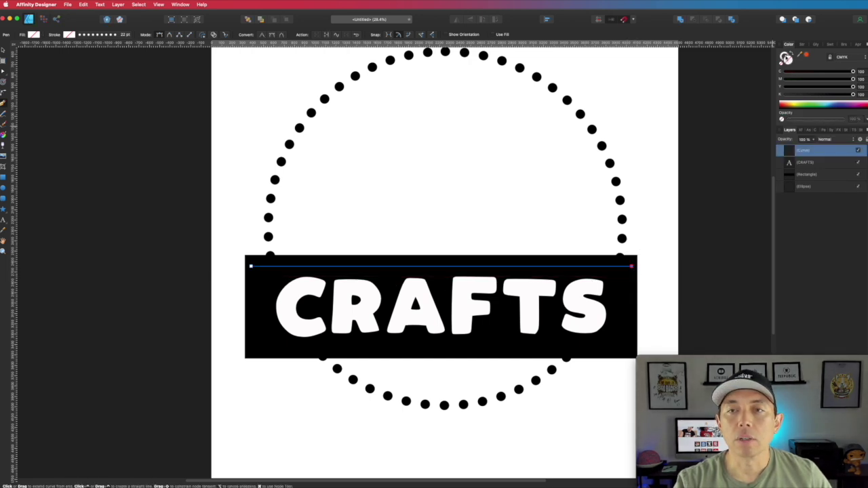
{"action": "left_click", "coordinate": [785, 94]}
{"action": "left_click", "coordinate": [784, 86]}
{"action": "left_click", "coordinate": [784, 78]}
{"action": "left_click", "coordinate": [785, 71]}
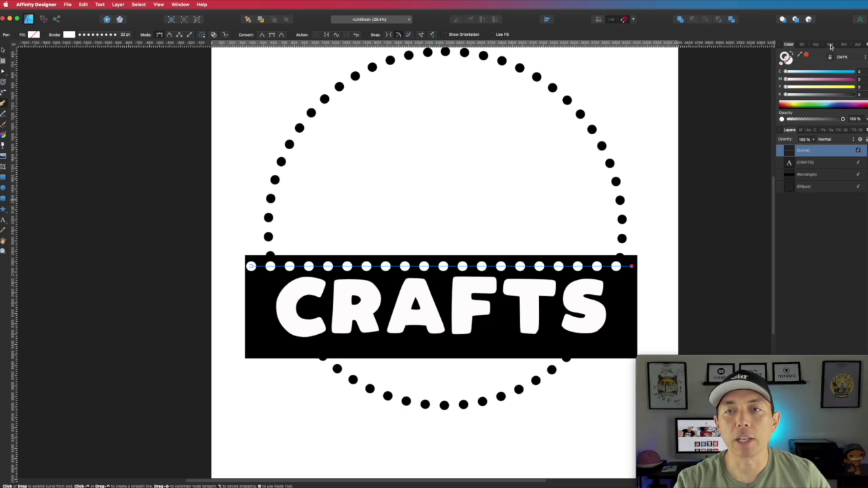
Give the line a dash length of 1 and thin it to about 7.5 pt
{"action": "left_click", "coordinate": [805, 46]}
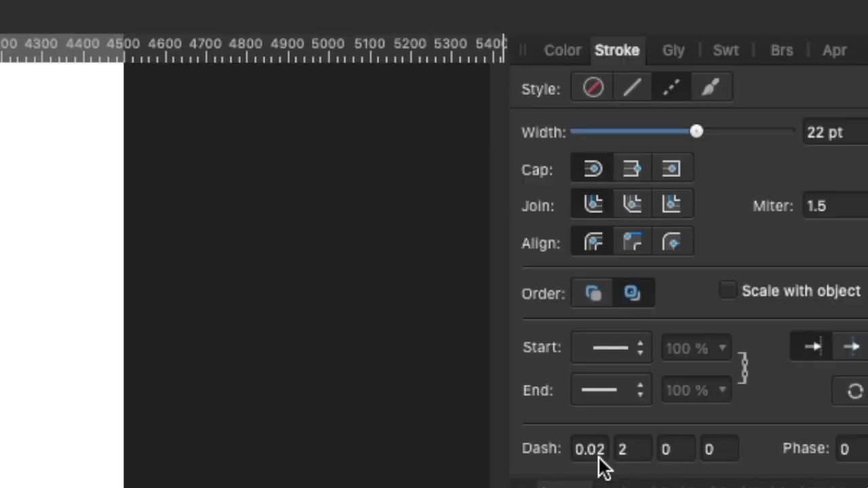
{"action": "left_click", "coordinate": [797, 147]}
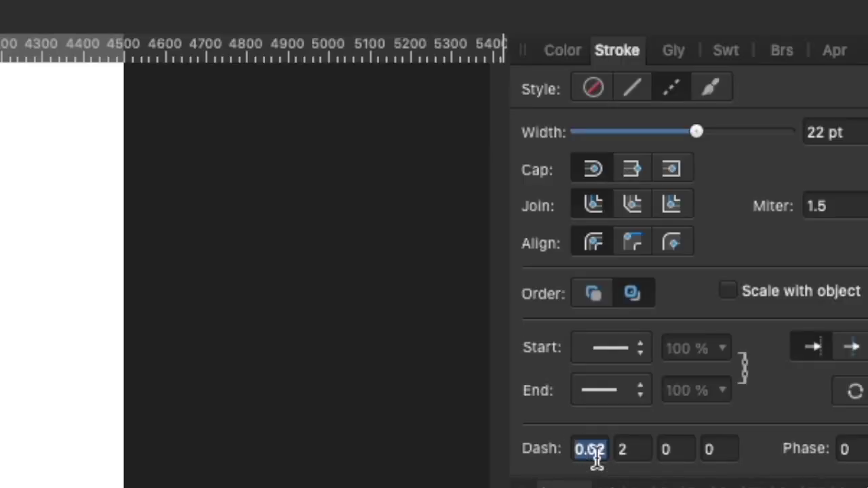
{"action": "type", "text": "1"}
{"action": "key", "text": "Return"}
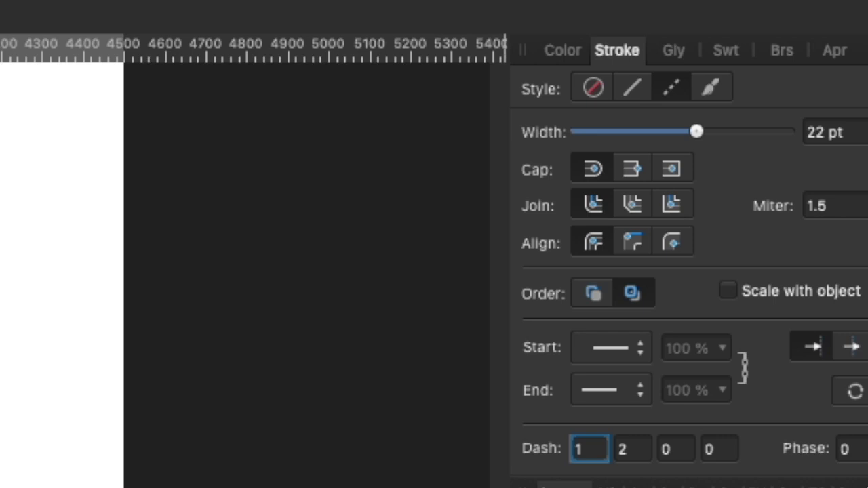
{"action": "left_click_drag", "start_coordinate": [697, 132], "coordinate": [657, 134]}
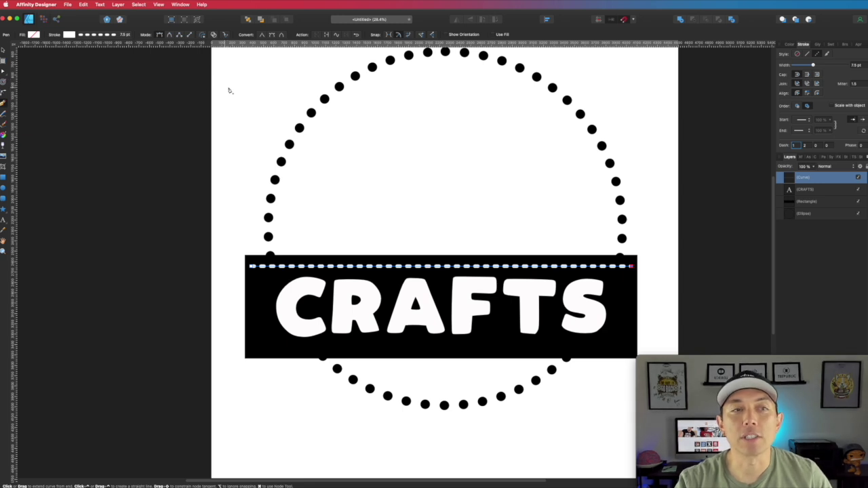
Nudge the stitch line up and place a copy along the band's bottom edge
{"action": "key", "text": "v"}
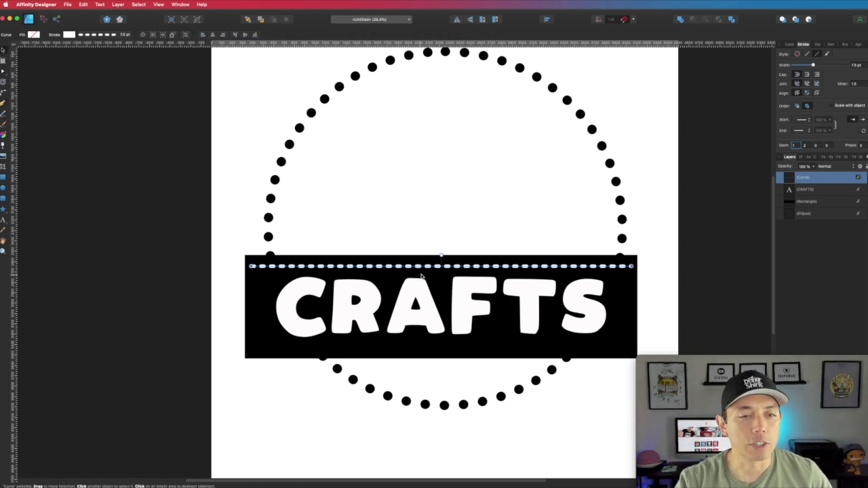
{"action": "left_click_drag", "start_coordinate": [424, 270], "coordinate": [425, 267]}
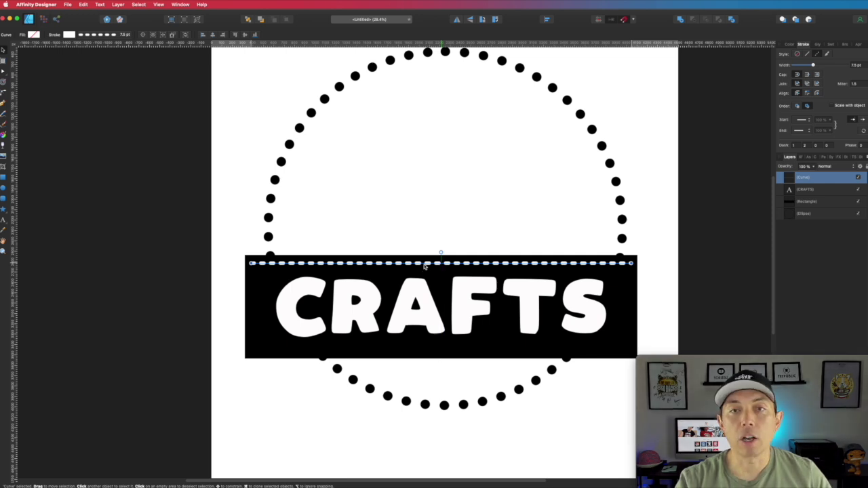
{"action": "left_click_drag", "start_coordinate": [424, 266], "coordinate": [422, 352]}
{"action": "left_click", "coordinate": [507, 410]}
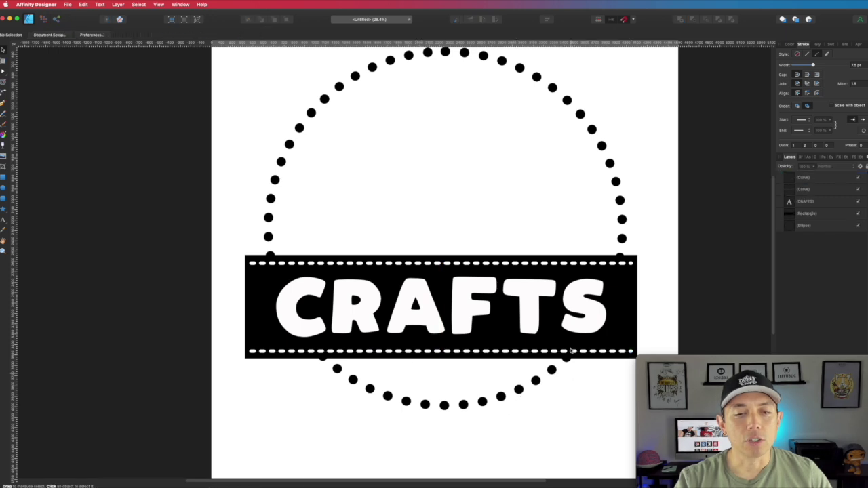
Select both stitch lines, the CRAFTS text and the black banner, then tilt them slightly counter-clockwise
{"action": "left_click", "coordinate": [619, 272]}
{"action": "left_click", "coordinate": [593, 302], "text": "shift"}
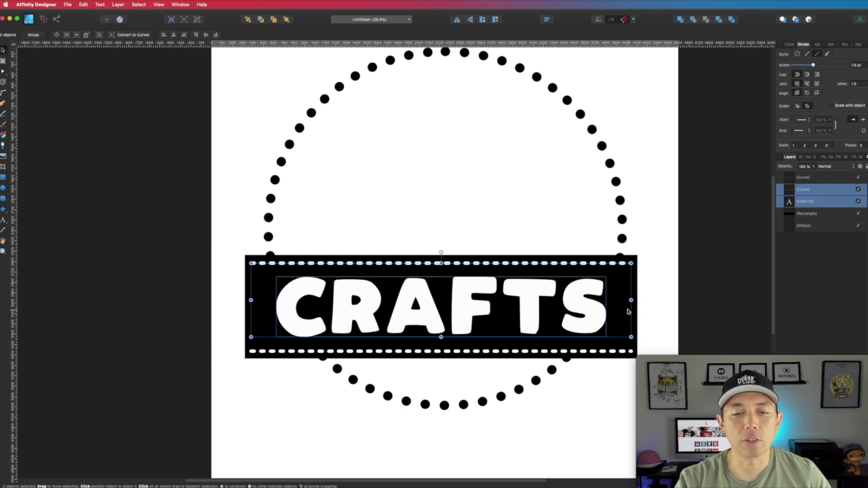
{"action": "left_click", "coordinate": [621, 305], "text": "shift"}
{"action": "left_click", "coordinate": [619, 352], "text": "shift"}
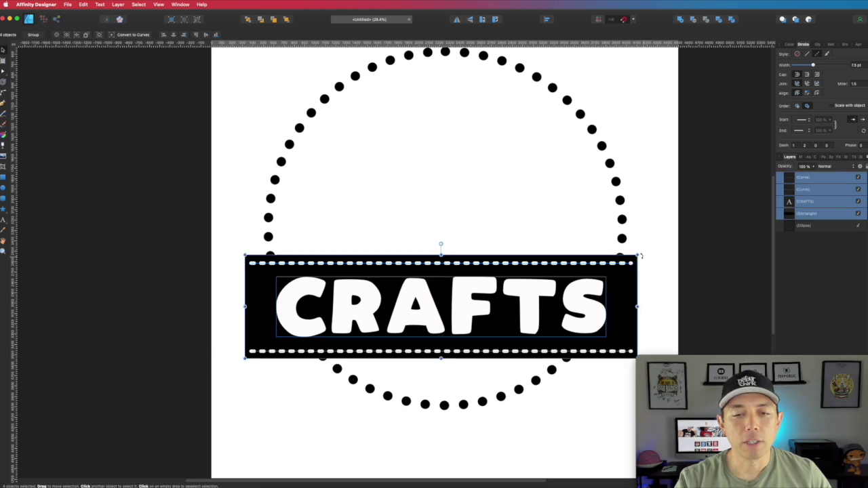
{"action": "left_click_drag", "start_coordinate": [641, 249], "coordinate": [646, 241]}
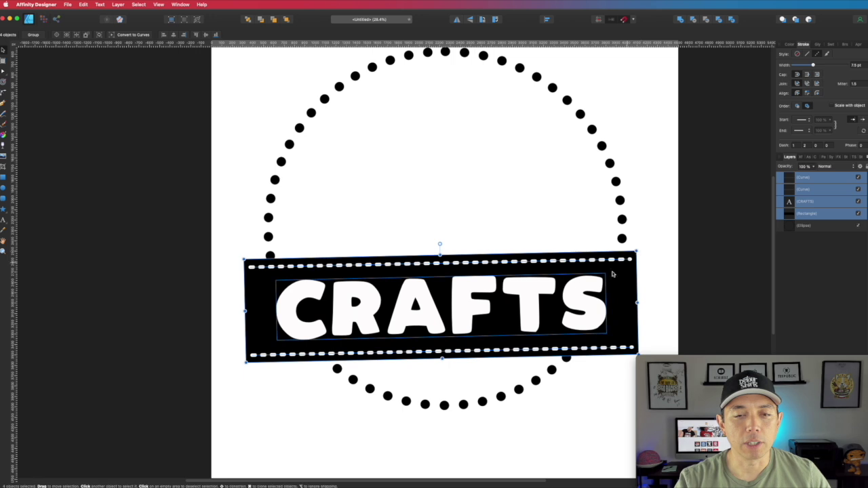
{"action": "left_click", "coordinate": [655, 246]}
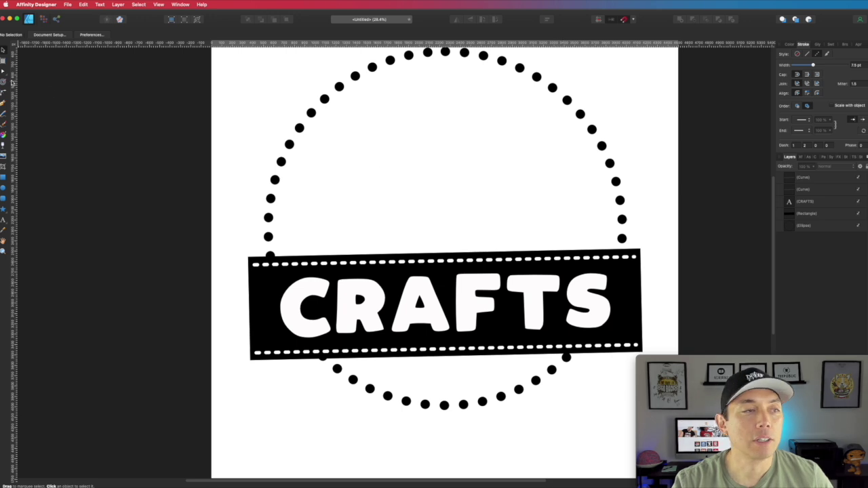
Place a copy of the CRAFTS text above the banner and clear its text for the letter I
{"action": "left_click", "coordinate": [417, 316]}
{"action": "left_click_drag", "start_coordinate": [417, 316], "coordinate": [438, 192]}
{"action": "double_click", "coordinate": [437, 192]}
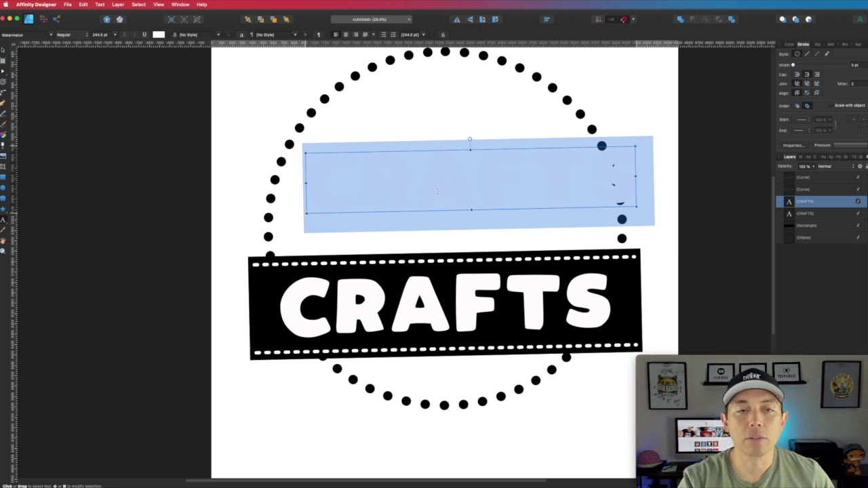
{"action": "type", "text": "H"}
{"action": "key", "text": "super+a"}
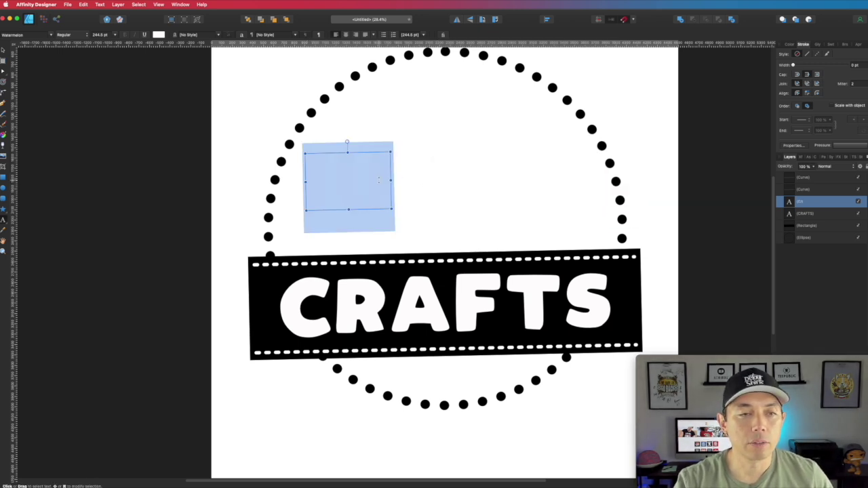
{"action": "key", "text": "BackSpace"}
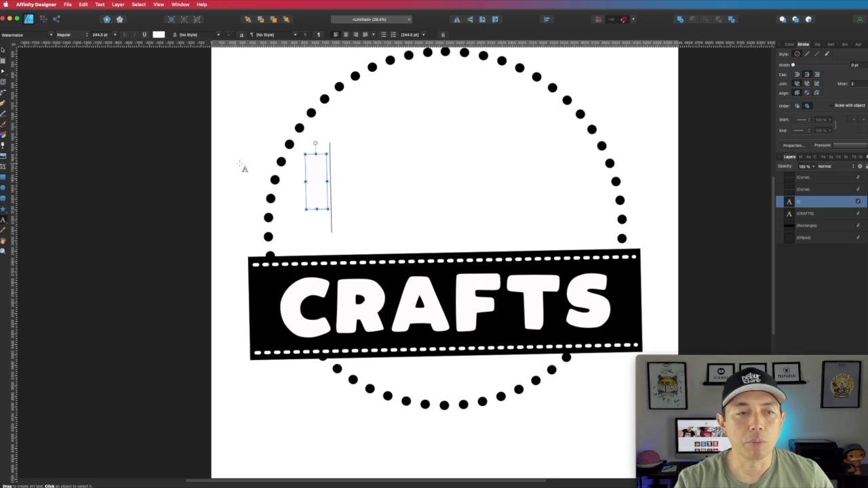
Make the letter I CMYK black and stretch it tall and narrow inside the dotted circle
{"action": "key", "text": "super+a"}
{"action": "left_click", "coordinate": [789, 44]}
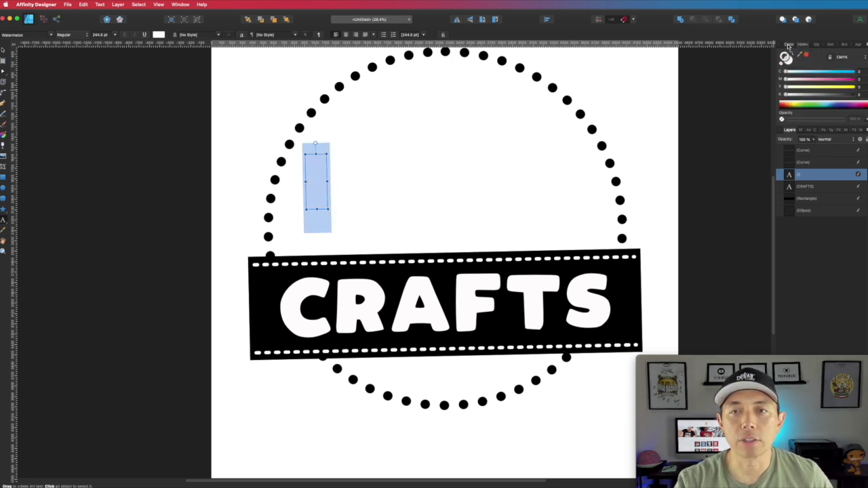
{"action": "left_click", "coordinate": [855, 75]}
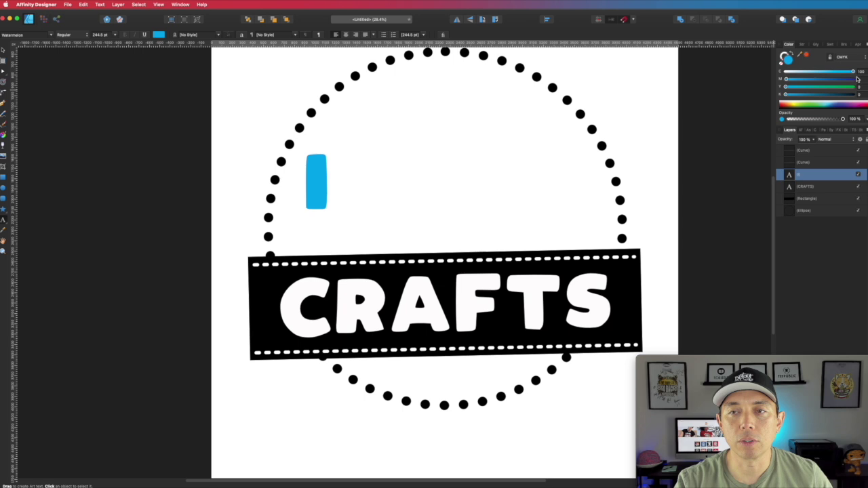
{"action": "left_click", "coordinate": [856, 87]}
{"action": "left_click", "coordinate": [856, 78]}
{"action": "left_click", "coordinate": [856, 95]}
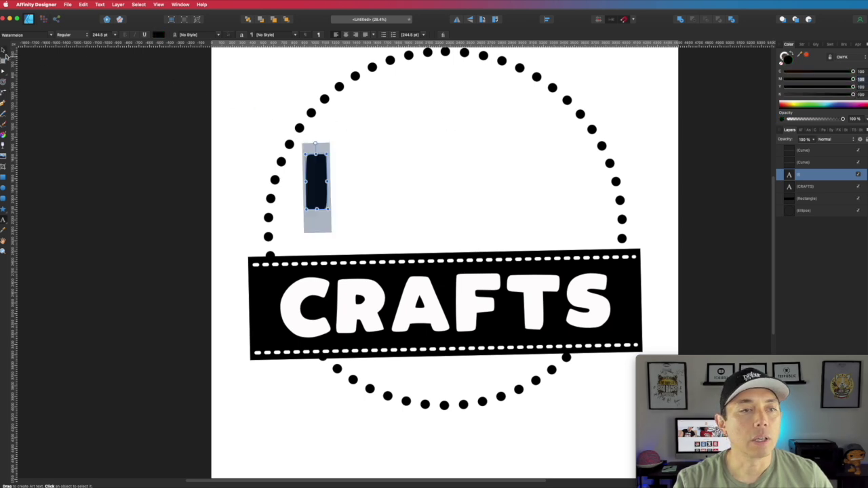
{"action": "key", "text": "Escape"}
{"action": "left_click_drag", "start_coordinate": [327, 154], "coordinate": [434, 90]}
{"action": "left_click_drag", "start_coordinate": [341, 131], "coordinate": [388, 157]}
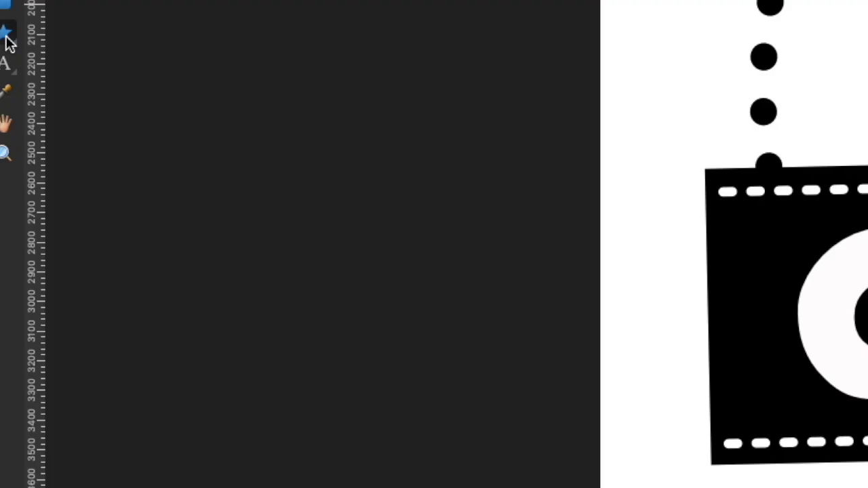
Draw a heart with the Heart Tool to the right of the I and remove its outline
{"action": "left_click", "coordinate": [4, 212]}
{"action": "left_click", "coordinate": [12, 39]}
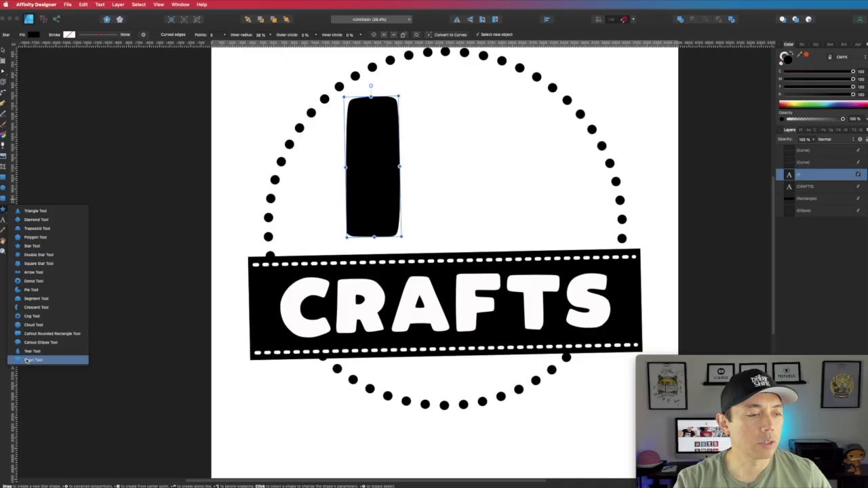
{"action": "left_click", "coordinate": [27, 360]}
{"action": "left_click_drag", "start_coordinate": [419, 95], "coordinate": [570, 242]}
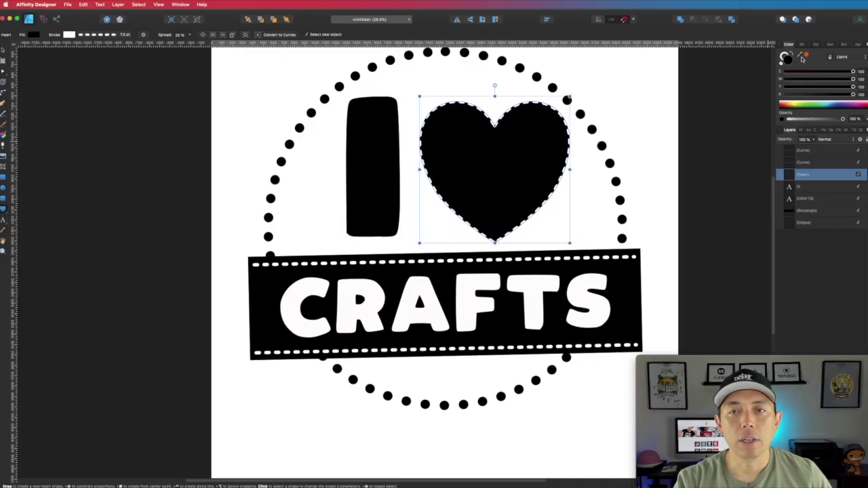
{"action": "left_click", "coordinate": [788, 58]}
{"action": "left_click", "coordinate": [781, 63]}
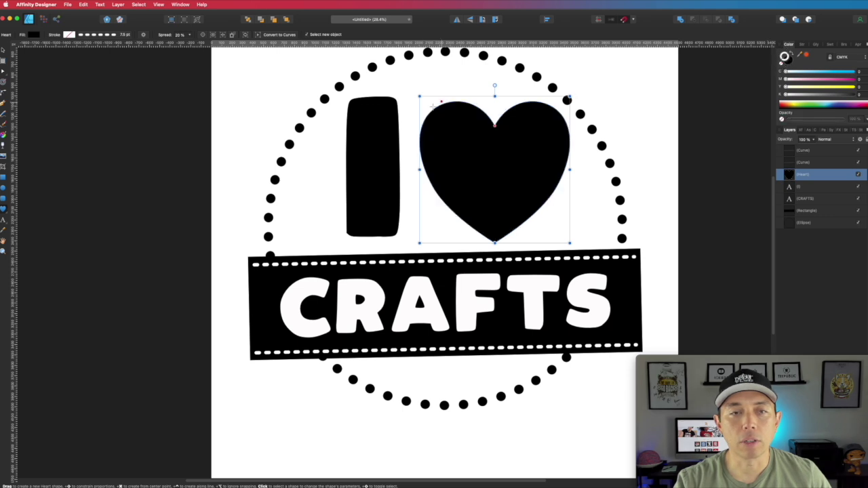
Nudge the heart and the I into position side by side above the banner
{"action": "key", "text": "v"}
{"action": "left_click_drag", "start_coordinate": [500, 167], "coordinate": [487, 163]}
{"action": "left_click_drag", "start_coordinate": [360, 169], "coordinate": [358, 176]}
{"action": "left_click_drag", "start_coordinate": [480, 174], "coordinate": [484, 179]}
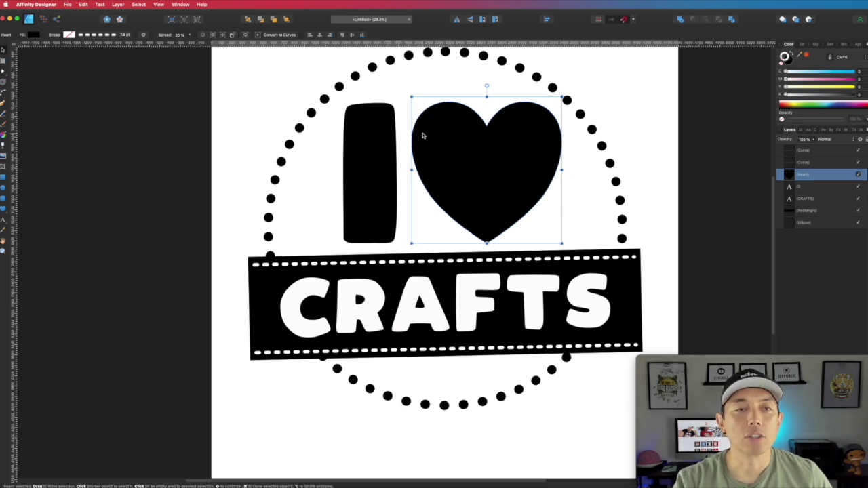
{"action": "left_click", "coordinate": [367, 133]}
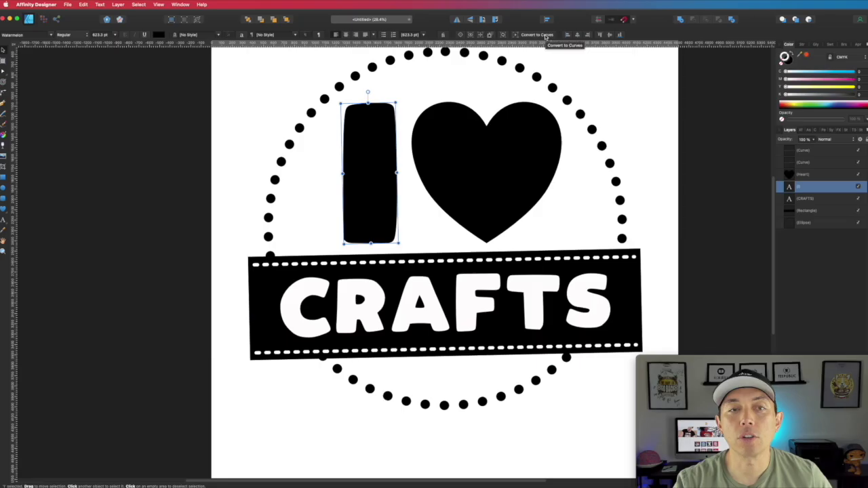
Convert the I text to curves and duplicate it with Cmd+J
{"action": "left_click", "coordinate": [546, 37]}
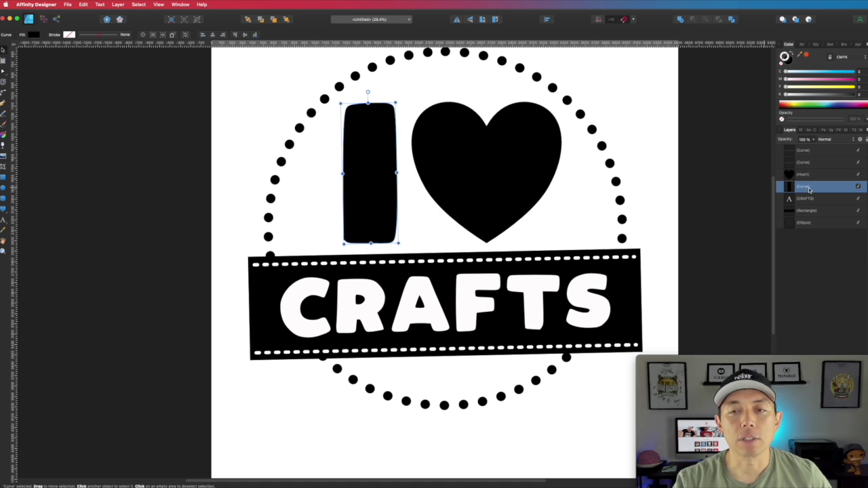
{"action": "key", "text": "super+j"}
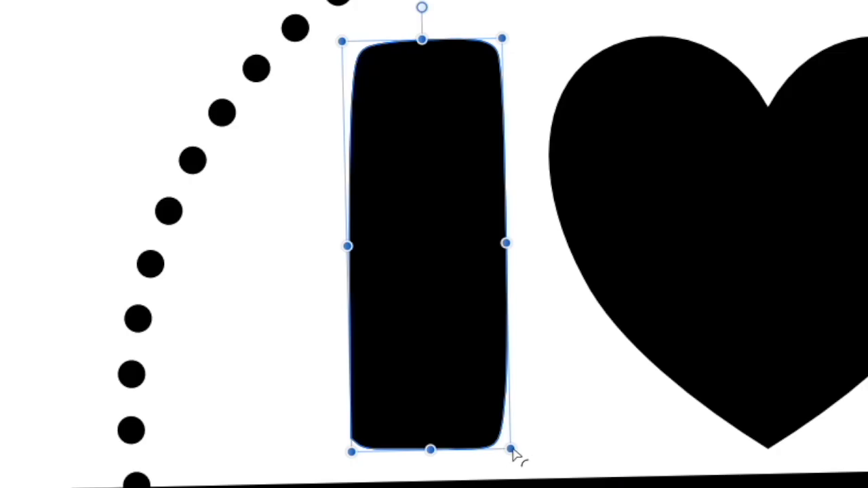
Inset a contour inside the I copy and give it a white stroke with no fill
{"action": "left_click", "coordinate": [399, 244]}
{"action": "left_click", "coordinate": [513, 452]}
{"action": "left_click", "coordinate": [506, 447]}
{"action": "mouse_move", "coordinate": [506, 446]}
{"action": "left_mouse_down"}
{"action": "mouse_move", "coordinate": [493, 446]}
{"action": "mouse_move", "coordinate": [532, 470]}
{"action": "mouse_move", "coordinate": [494, 442]}
{"action": "left_mouse_up"}
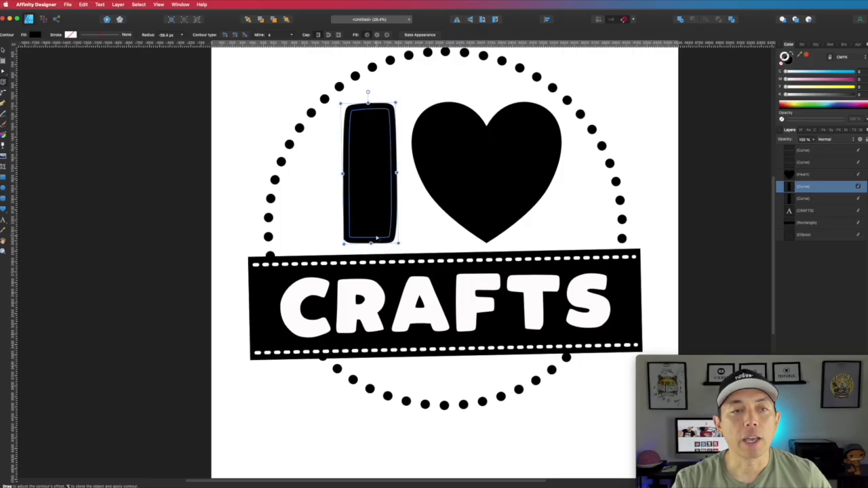
{"action": "left_click", "coordinate": [790, 61]}
{"action": "left_click", "coordinate": [791, 65]}
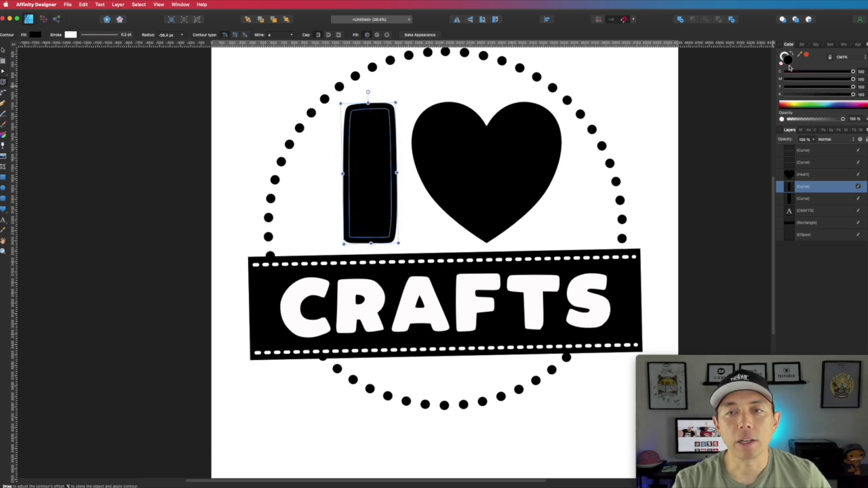
{"action": "left_click", "coordinate": [783, 61]}
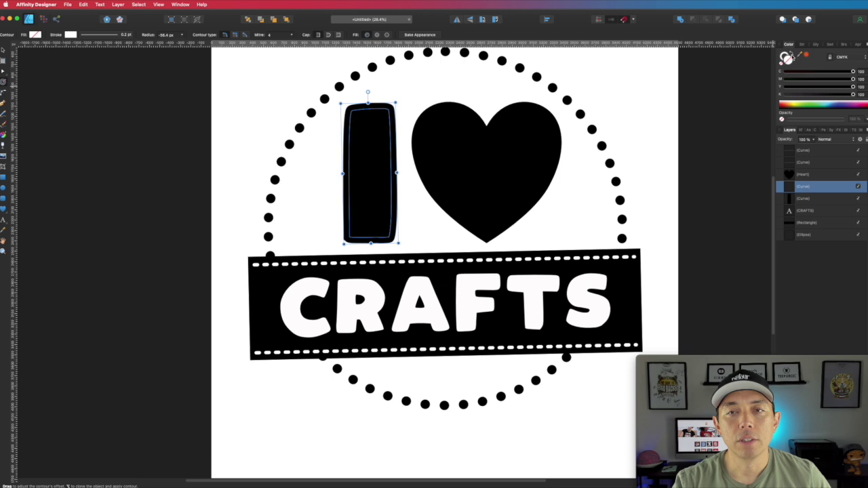
{"action": "left_click", "coordinate": [788, 57]}
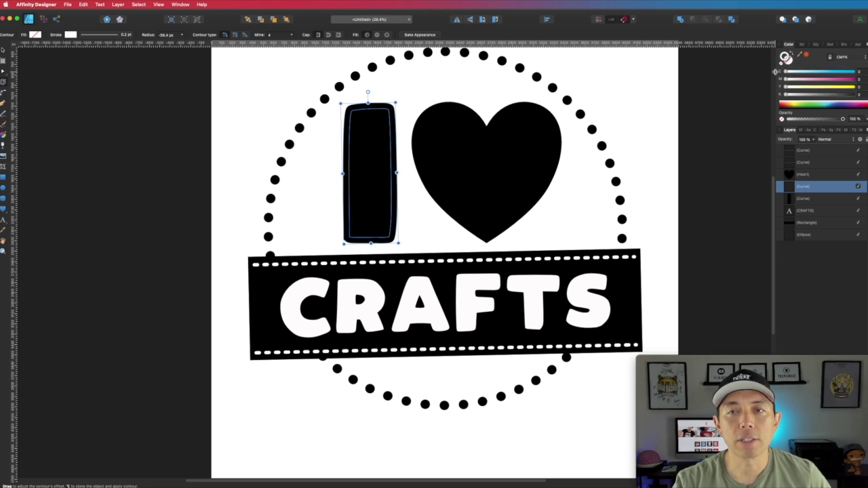
Set the I outline stroke to 7.5 pt dashed, with short dashes and a gap of 2
{"action": "left_click", "coordinate": [801, 45]}
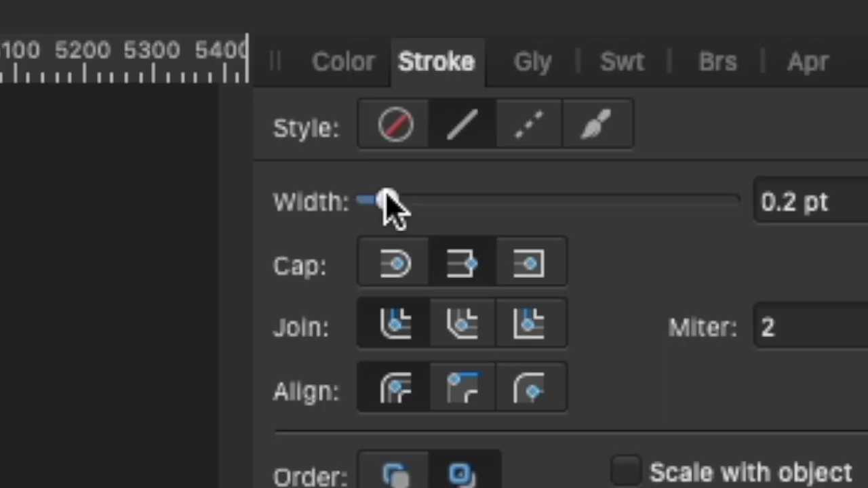
{"action": "left_click_drag", "start_coordinate": [794, 66], "coordinate": [794, 66]}
{"action": "left_click_drag", "start_coordinate": [388, 190], "coordinate": [505, 200]}
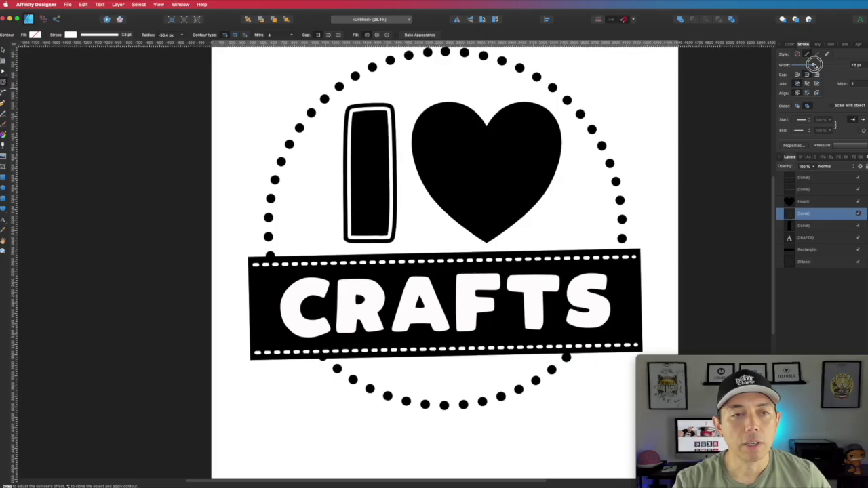
{"action": "left_click_drag", "start_coordinate": [813, 64], "coordinate": [814, 65]}
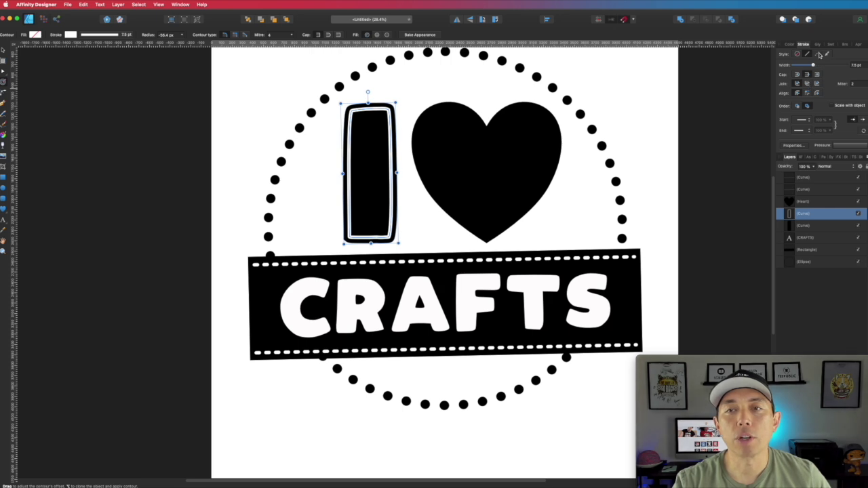
{"action": "left_click", "coordinate": [819, 54]}
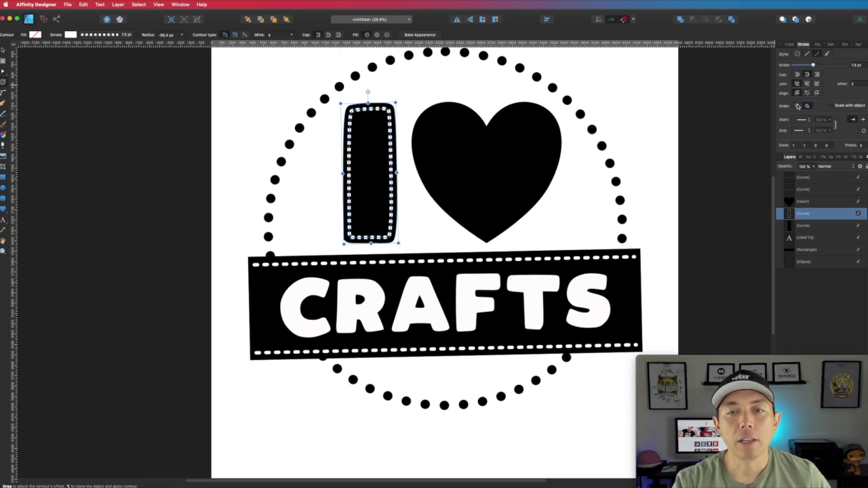
{"action": "left_click", "coordinate": [797, 75]}
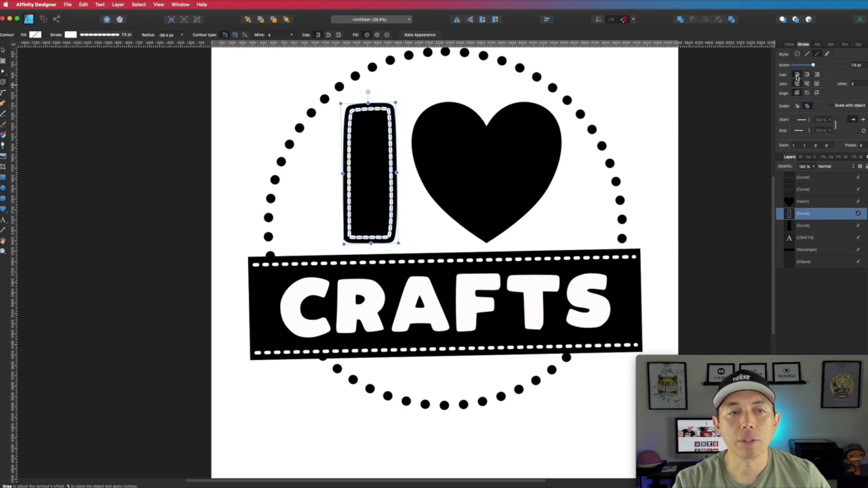
{"action": "double_click", "coordinate": [805, 145]}
{"action": "type", "text": "2"}
{"action": "key", "text": "Return"}
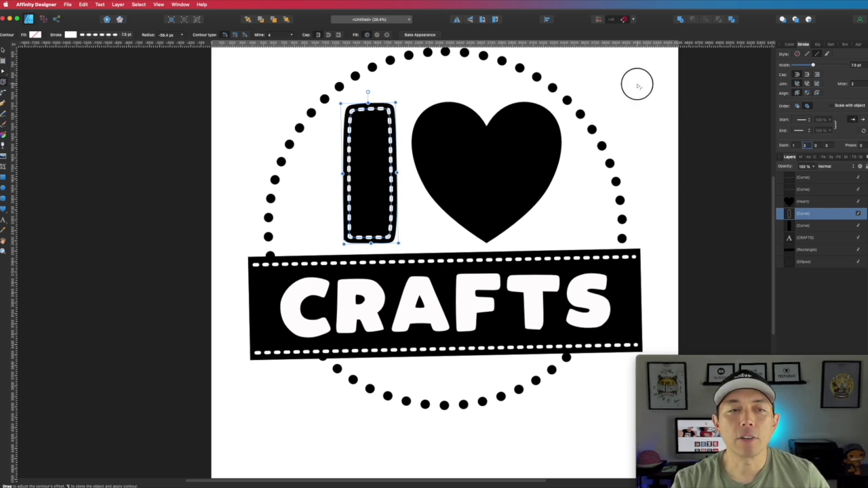
Compare the stitched I outline with the banner's stitch lines
{"action": "left_click", "coordinate": [617, 99]}
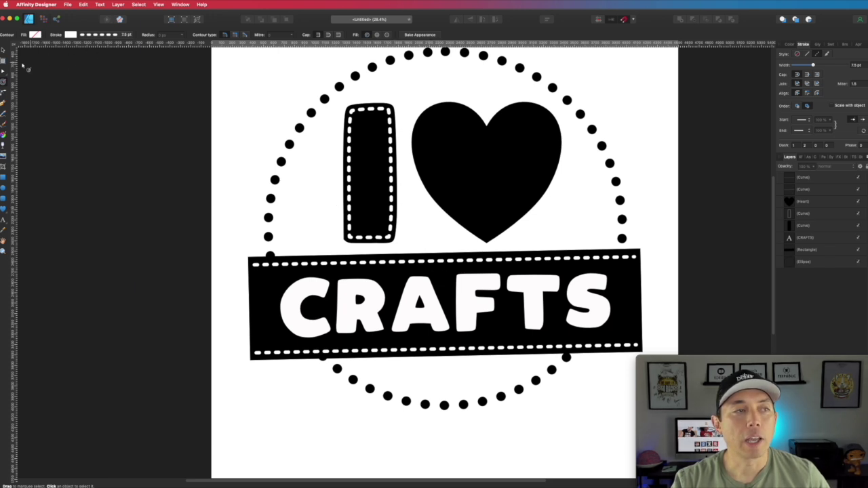
{"action": "key", "text": "v"}
{"action": "left_click", "coordinate": [483, 262]}
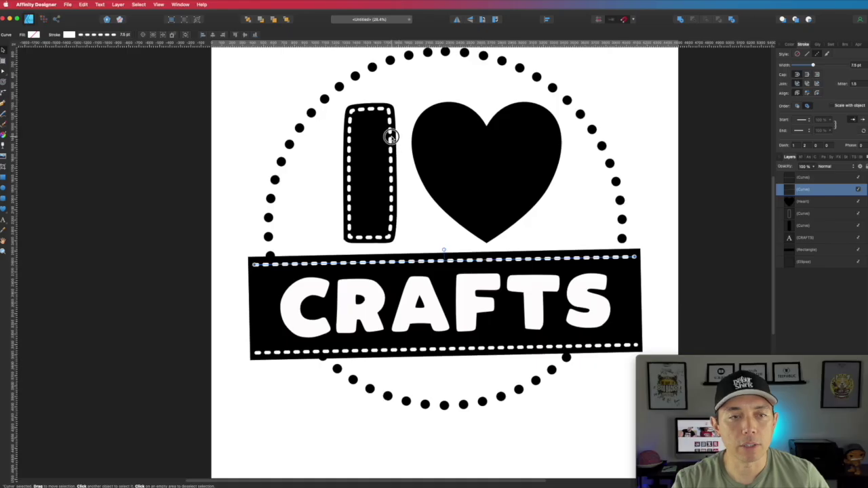
{"action": "left_click", "coordinate": [391, 136]}
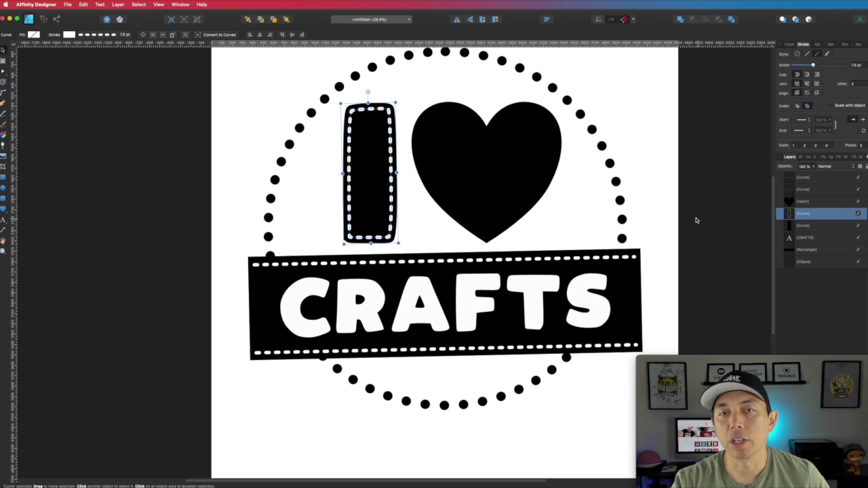
{"action": "left_click", "coordinate": [660, 145]}
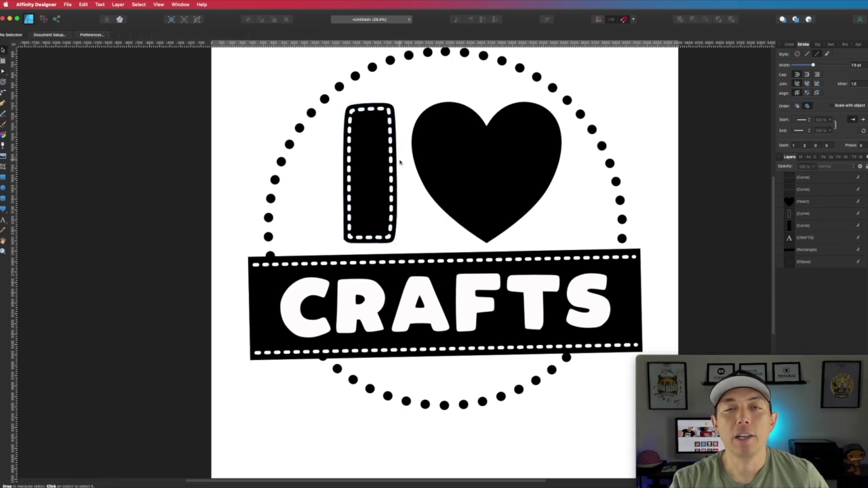
{"action": "left_click", "coordinate": [390, 136]}
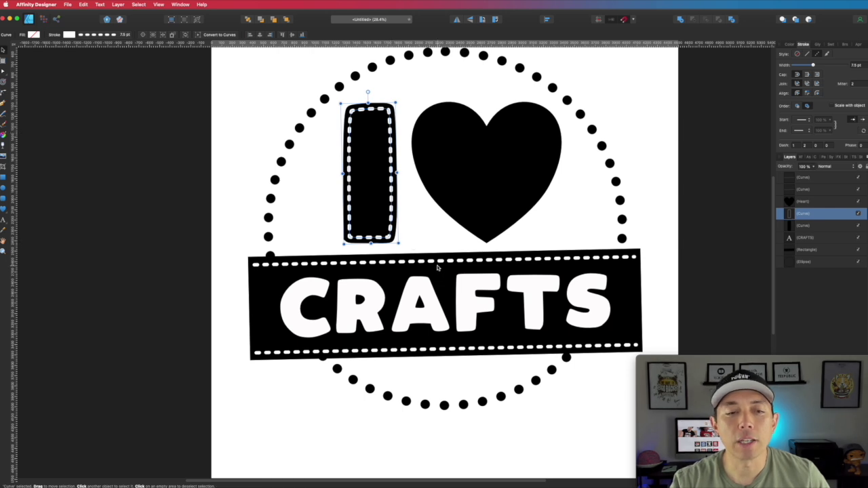
{"action": "left_click", "coordinate": [410, 262]}
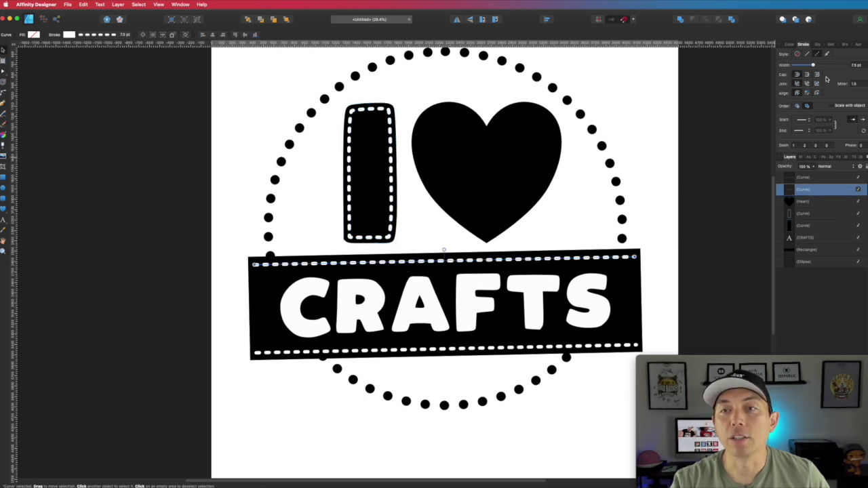
{"action": "left_click", "coordinate": [390, 119]}
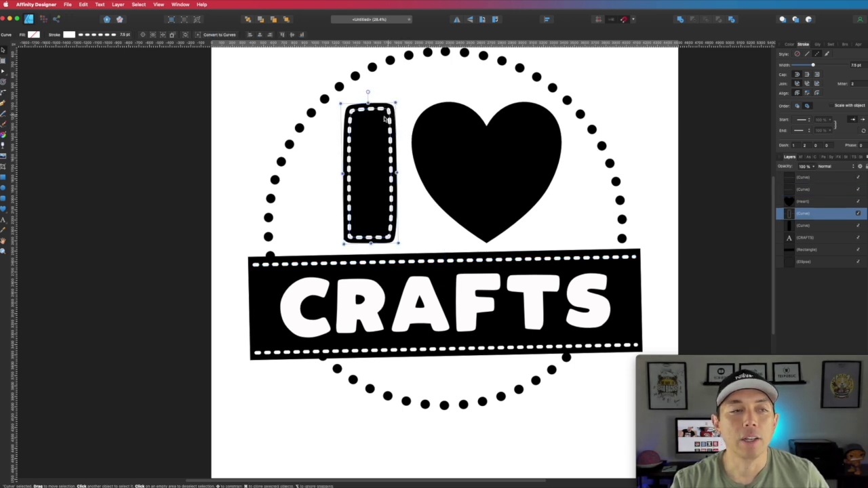
{"action": "left_click", "coordinate": [842, 157]}
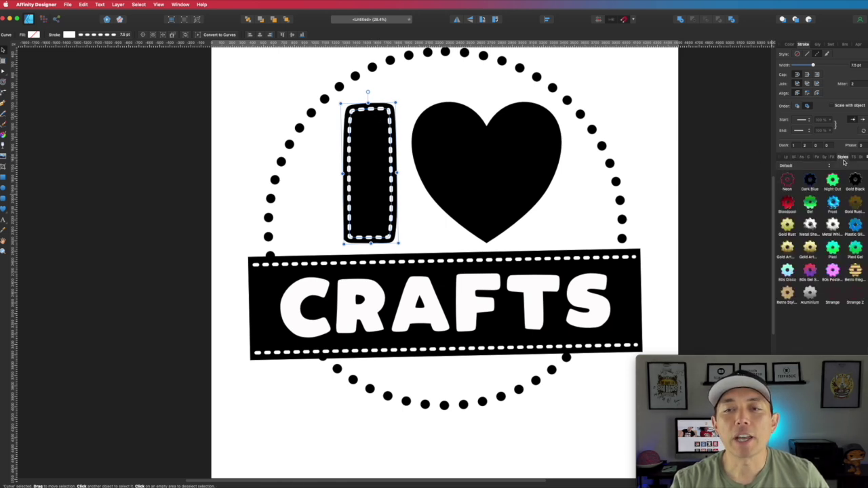
Look through the View options for studio panels, then close them
{"action": "left_click", "coordinate": [157, 5]}
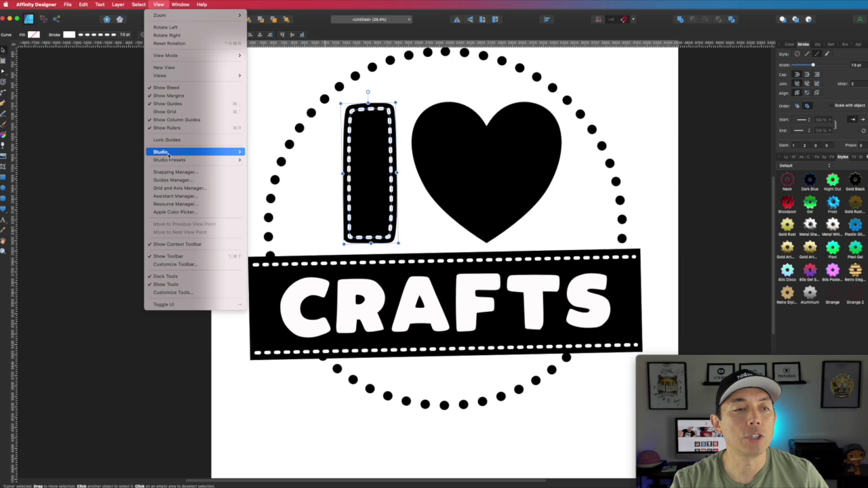
{"action": "mouse_move", "coordinate": [168, 154]}
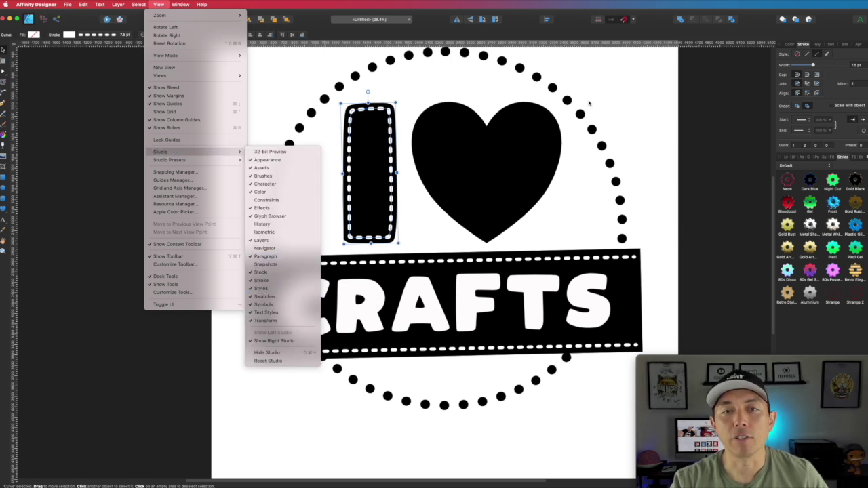
{"action": "left_click", "coordinate": [635, 91]}
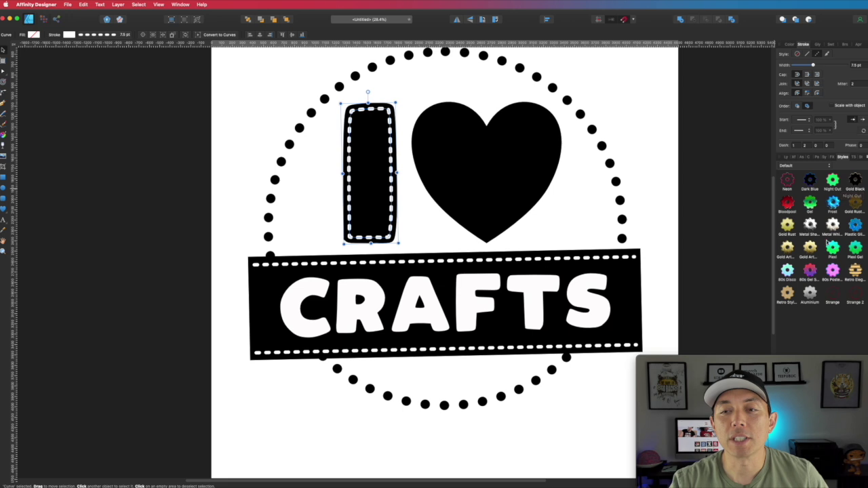
Select the heart and try styles like Neon, Dark Blue, Gold Rust, Frost, Gel and Bloodpool
{"action": "left_click", "coordinate": [536, 156]}
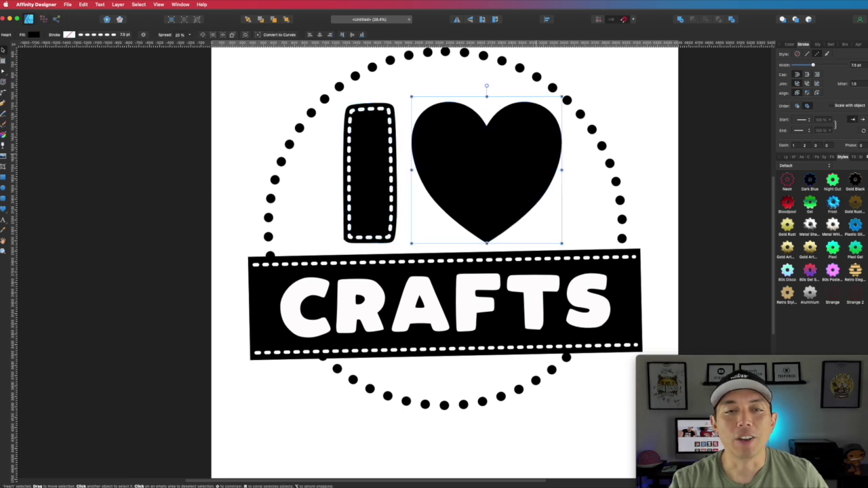
{"action": "left_click", "coordinate": [788, 180]}
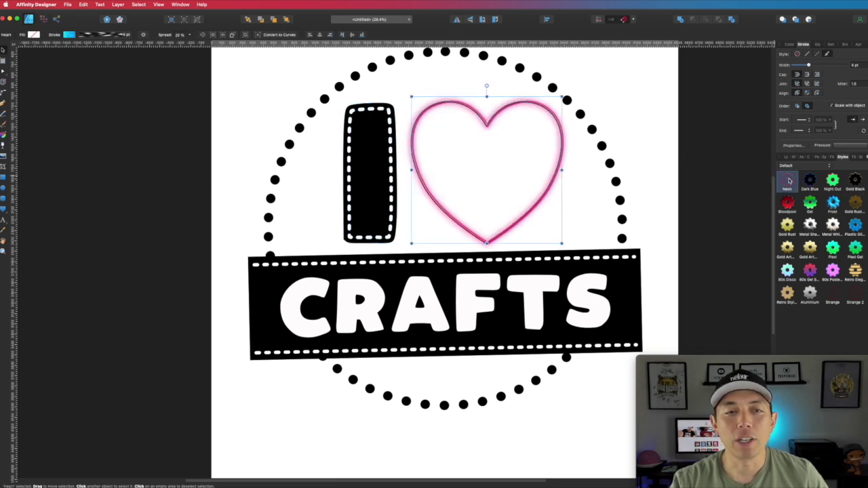
{"action": "left_click", "coordinate": [810, 181]}
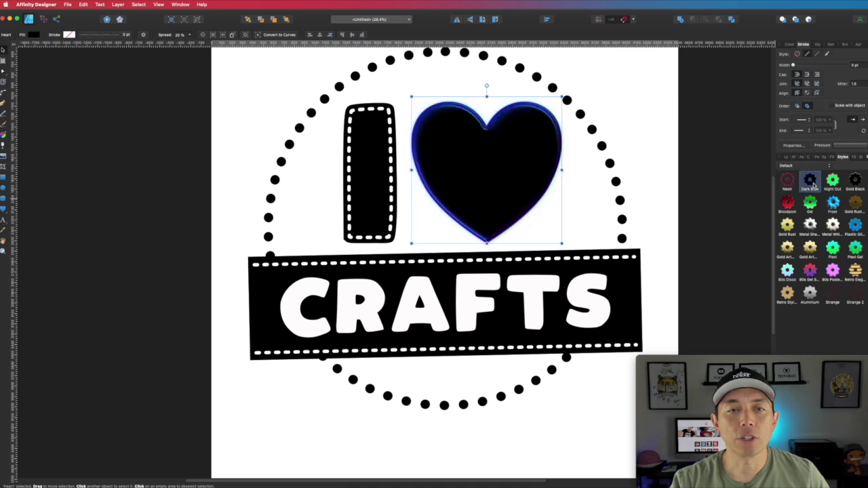
{"action": "left_click", "coordinate": [832, 181]}
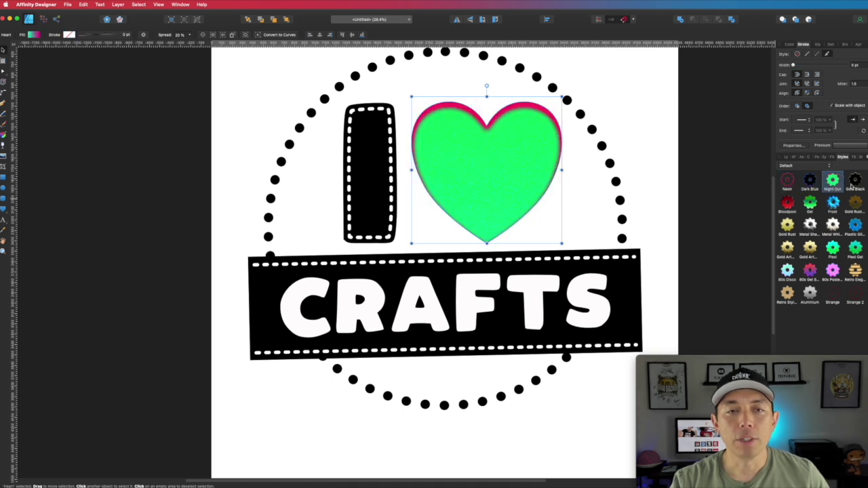
{"action": "left_click", "coordinate": [854, 181]}
{"action": "left_click", "coordinate": [852, 204]}
{"action": "left_click", "coordinate": [833, 205]}
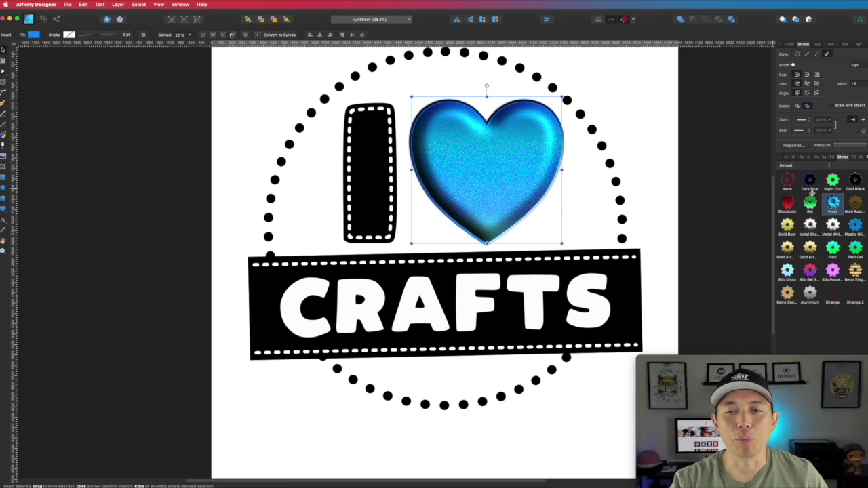
{"action": "left_click", "coordinate": [810, 203]}
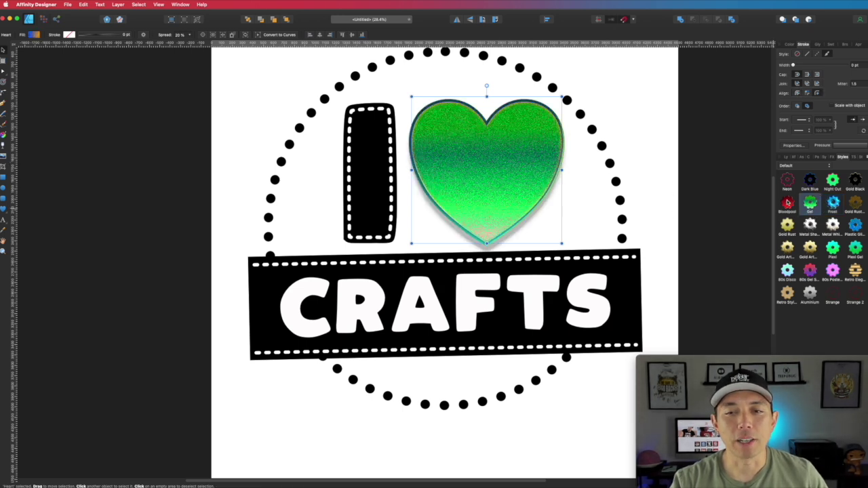
{"action": "left_click", "coordinate": [787, 202]}
Try further metallic, plastic, pixel, gel and pink styles, finishing on the Strange style
{"action": "left_click", "coordinate": [786, 225]}
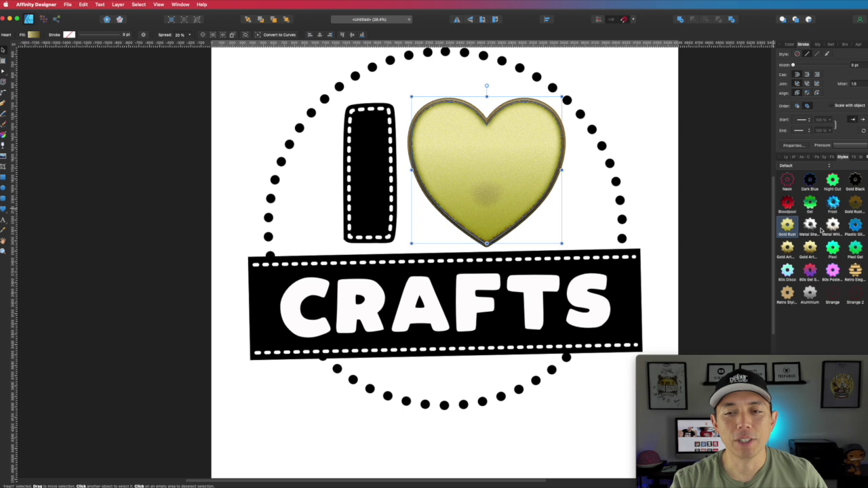
{"action": "left_click", "coordinate": [818, 230]}
{"action": "left_click", "coordinate": [836, 230]}
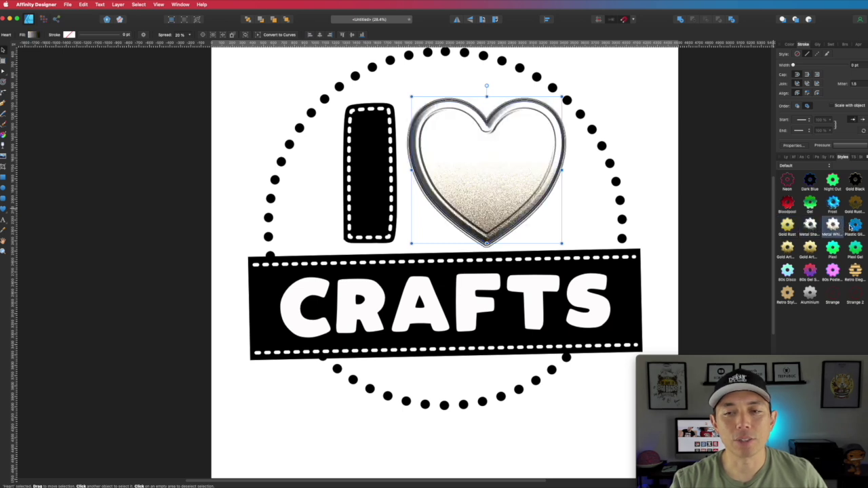
{"action": "left_click", "coordinate": [855, 227]}
{"action": "left_click", "coordinate": [855, 248]}
{"action": "left_click", "coordinate": [855, 227]}
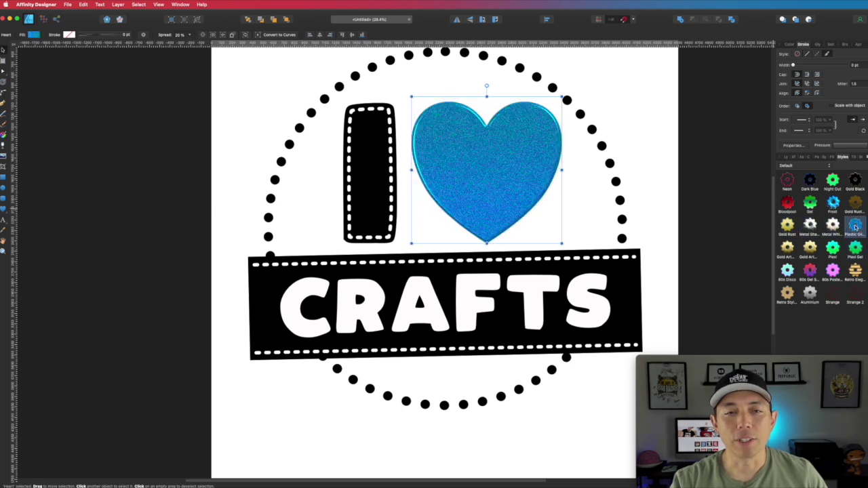
{"action": "left_click", "coordinate": [834, 250]}
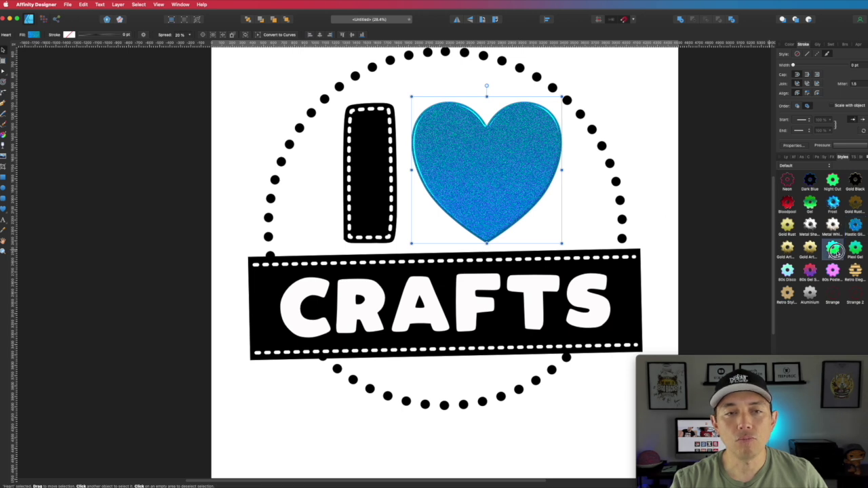
{"action": "left_click", "coordinate": [808, 249]}
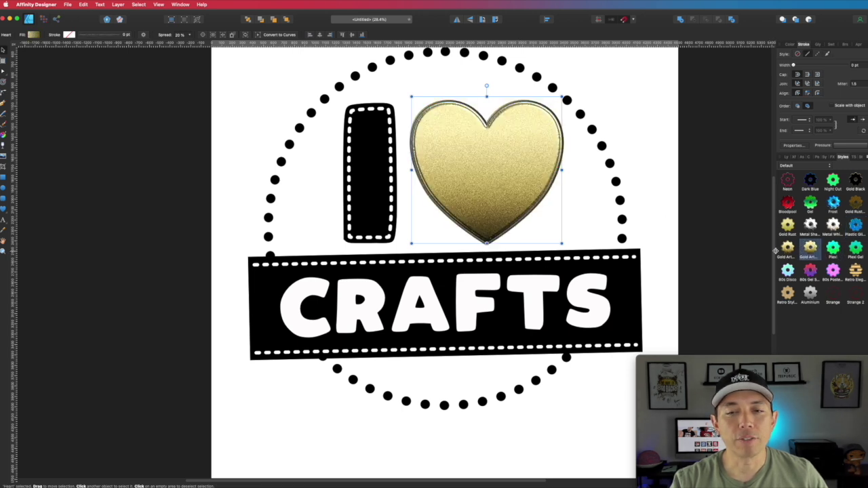
{"action": "left_click", "coordinate": [786, 249]}
{"action": "left_click", "coordinate": [787, 271]}
{"action": "left_click", "coordinate": [810, 270]}
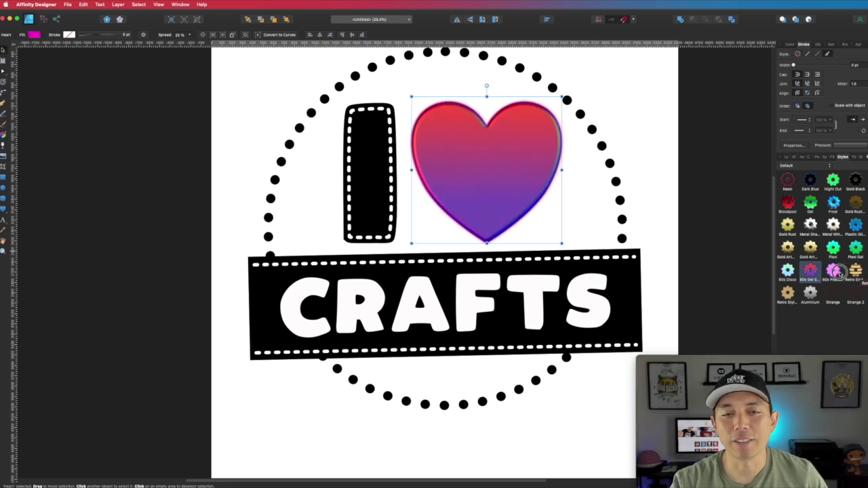
{"action": "left_click", "coordinate": [832, 270]}
{"action": "left_click", "coordinate": [855, 271]}
{"action": "left_click", "coordinate": [832, 292]}
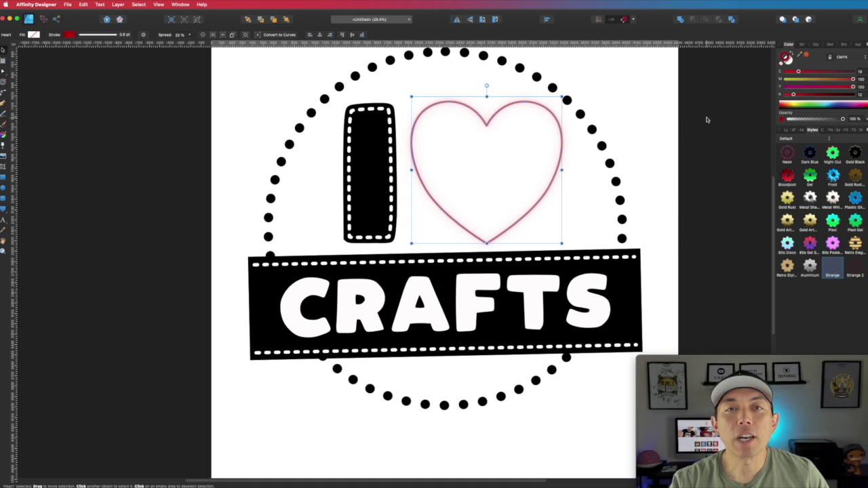
Turn off the heart's outer shadow, outer glow and outline layer effects
{"action": "left_click", "coordinate": [789, 129]}
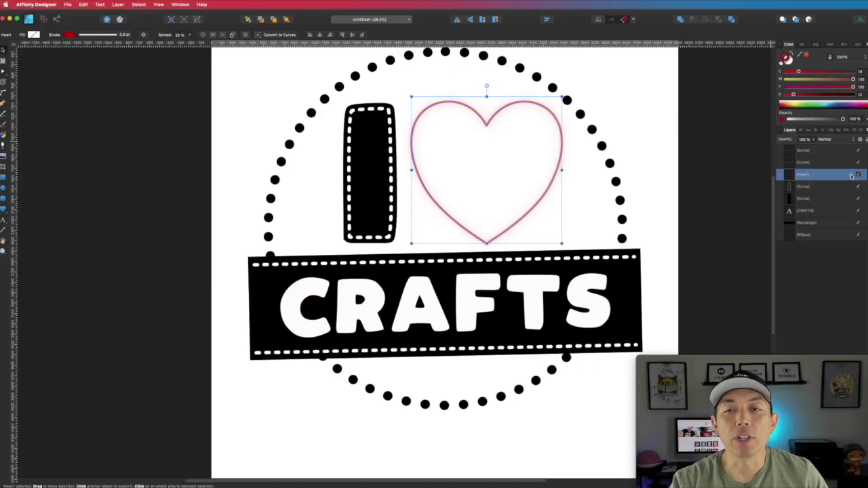
{"action": "left_click", "coordinate": [852, 175]}
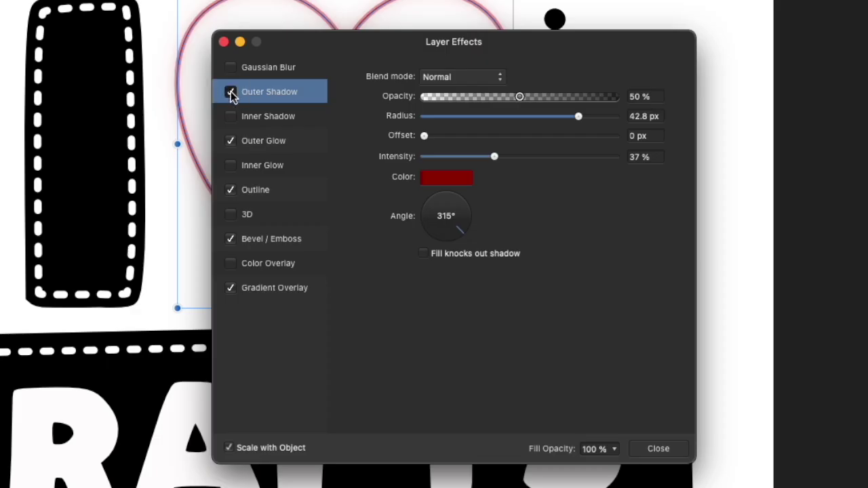
{"action": "left_click", "coordinate": [435, 146]}
{"action": "left_click", "coordinate": [435, 168]}
{"action": "left_click", "coordinate": [231, 191]}
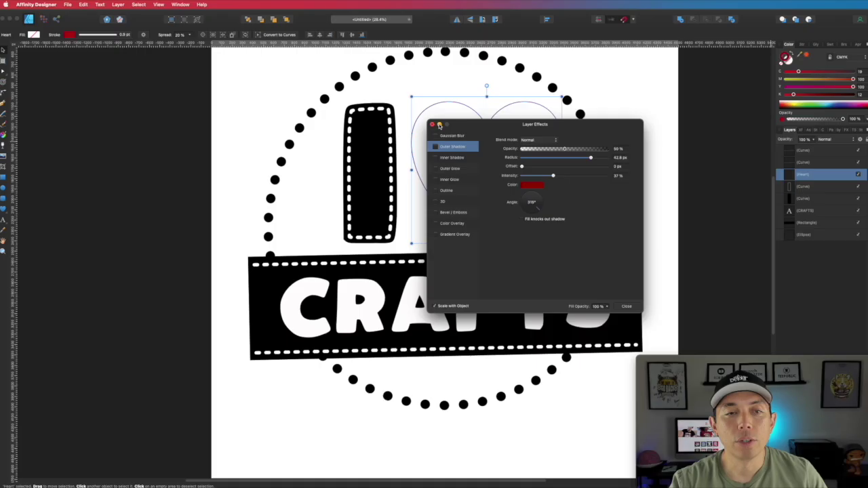
{"action": "left_click", "coordinate": [224, 42]}
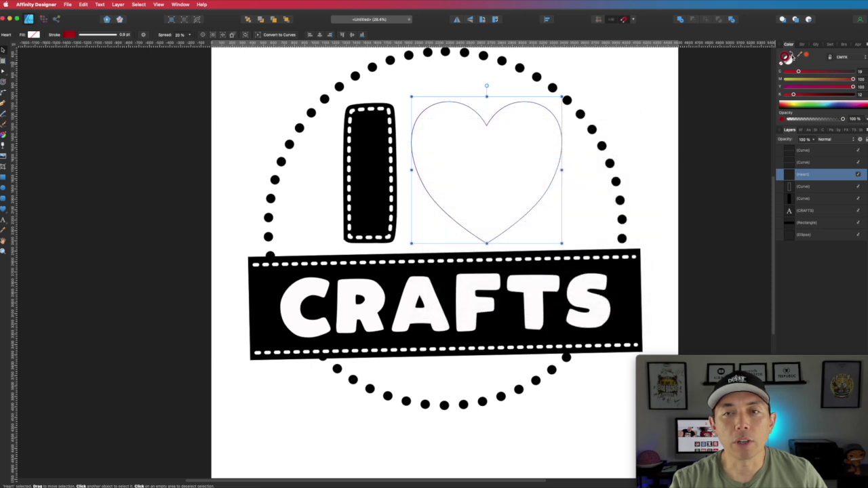
Remove the heart's stroke and make its fill solid black (K 100)
{"action": "left_click", "coordinate": [792, 54]}
{"action": "left_click", "coordinate": [854, 71]}
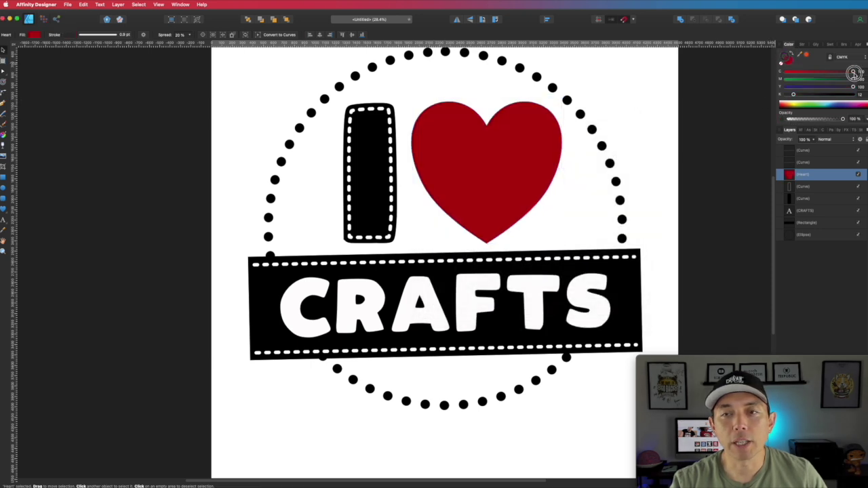
{"action": "left_click", "coordinate": [781, 63]}
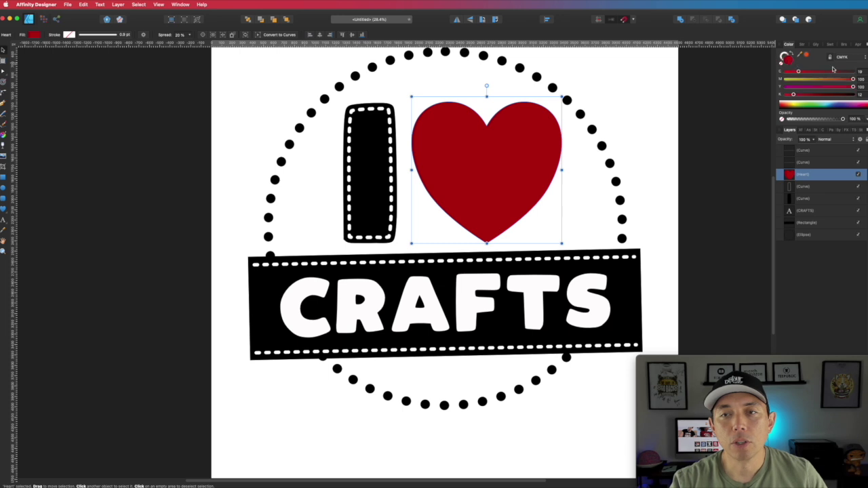
{"action": "left_click", "coordinate": [853, 72]}
{"action": "left_click", "coordinate": [853, 93]}
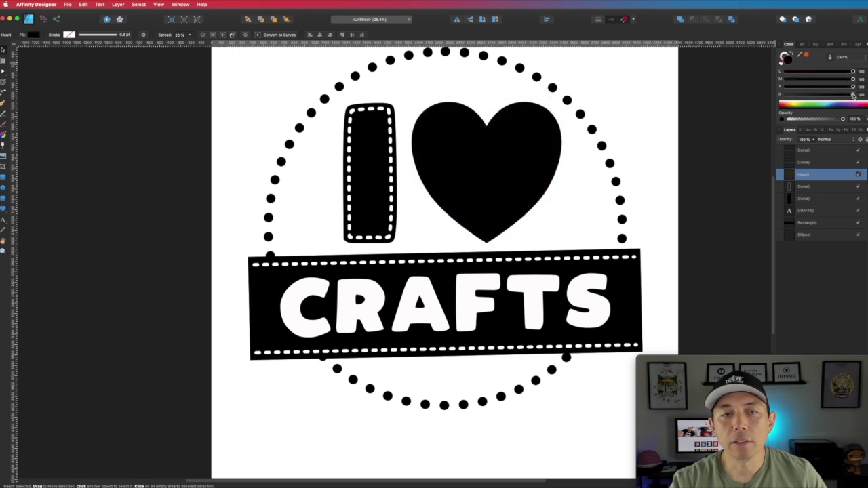
{"action": "left_click", "coordinate": [664, 85]}
{"action": "left_click", "coordinate": [376, 129]}
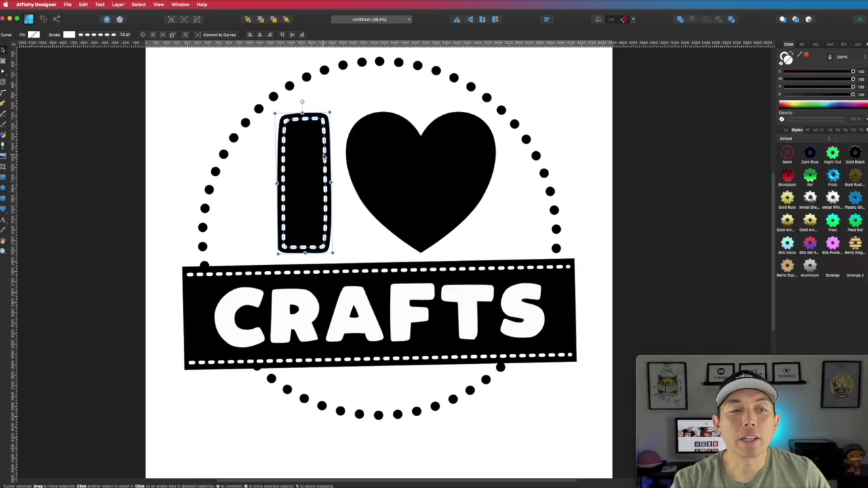
Create a new style from the I bar's stitched look and rename it Stitching
{"action": "right_click", "coordinate": [325, 156]}
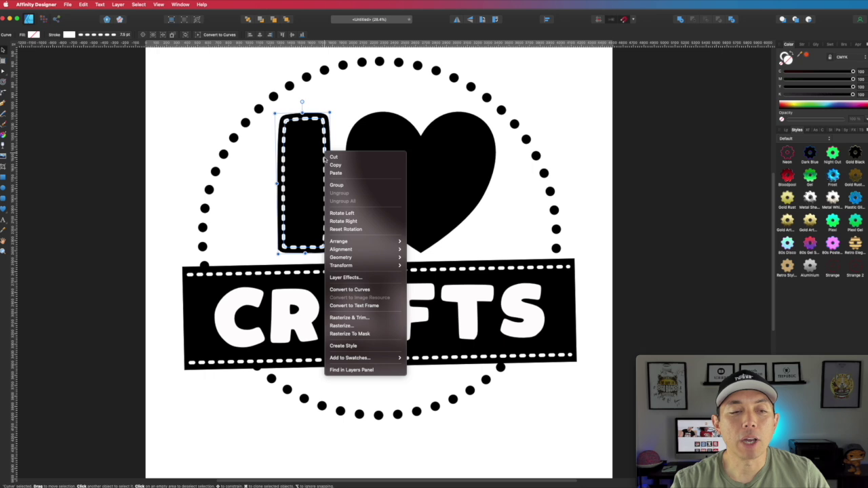
{"action": "left_click", "coordinate": [341, 346]}
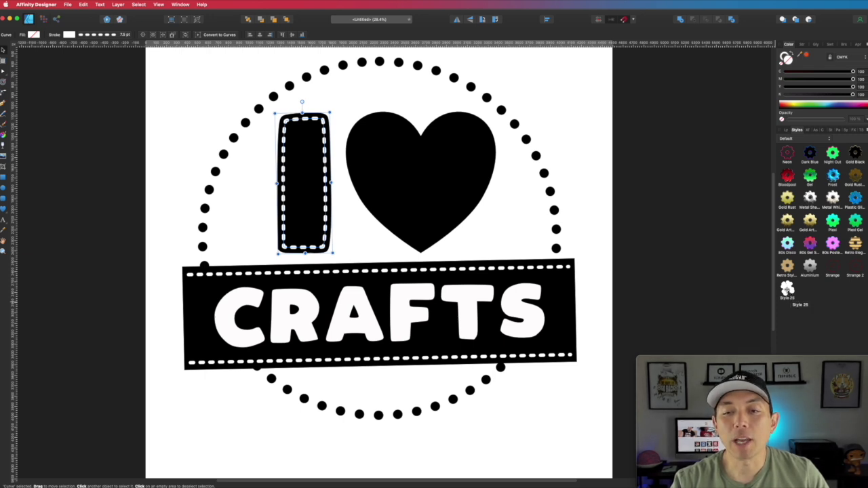
{"action": "right_click", "coordinate": [787, 290]}
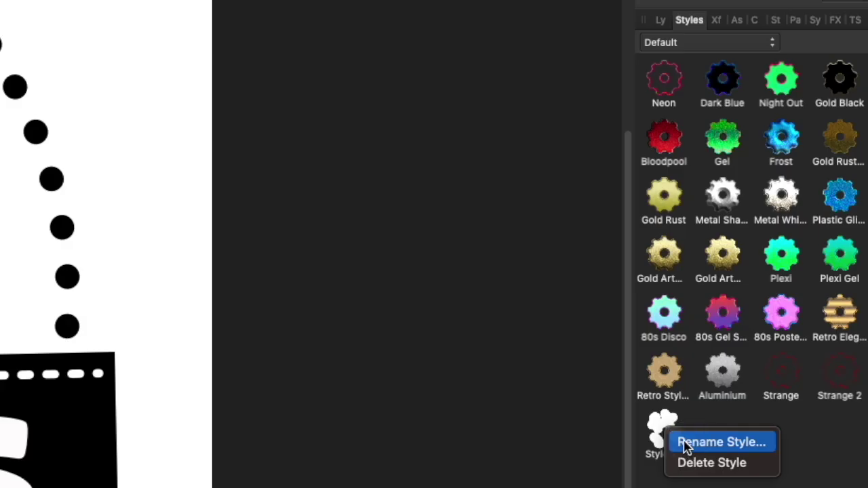
{"action": "left_click", "coordinate": [686, 443]}
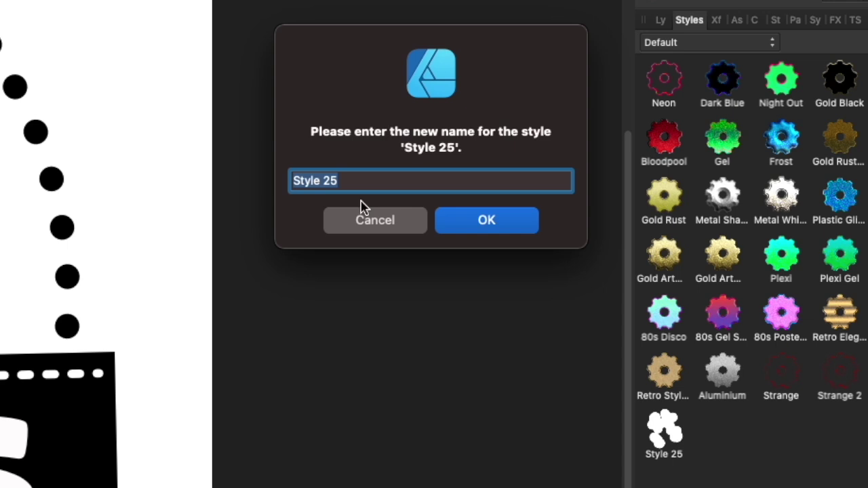
{"action": "type", "text": "Stichi"}
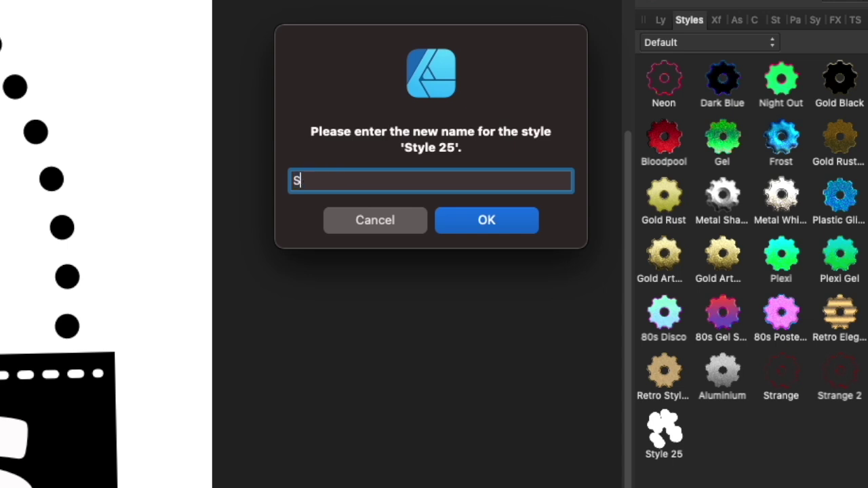
{"action": "key", "text": "BackSpace"}
{"action": "key", "text": "BackSpace"}
{"action": "key", "text": "BackSpace"}
{"action": "key", "text": "BackSpace"}
{"action": "type", "text": "itching"}
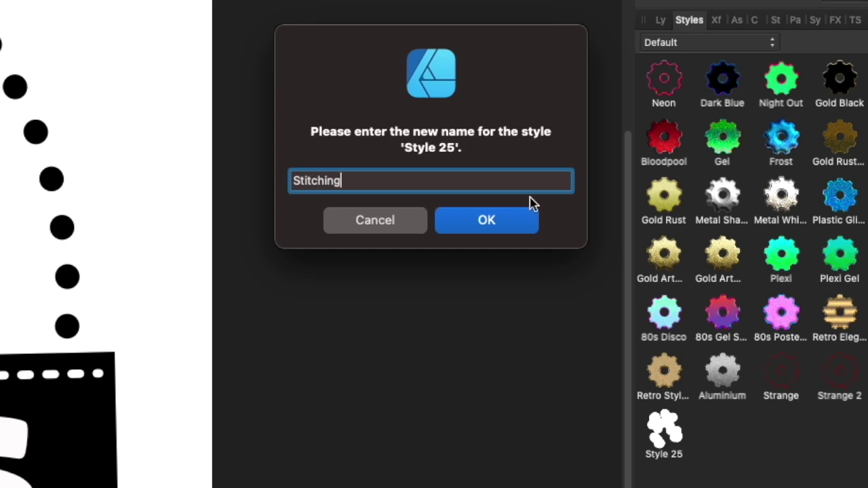
{"action": "left_click", "coordinate": [513, 225]}
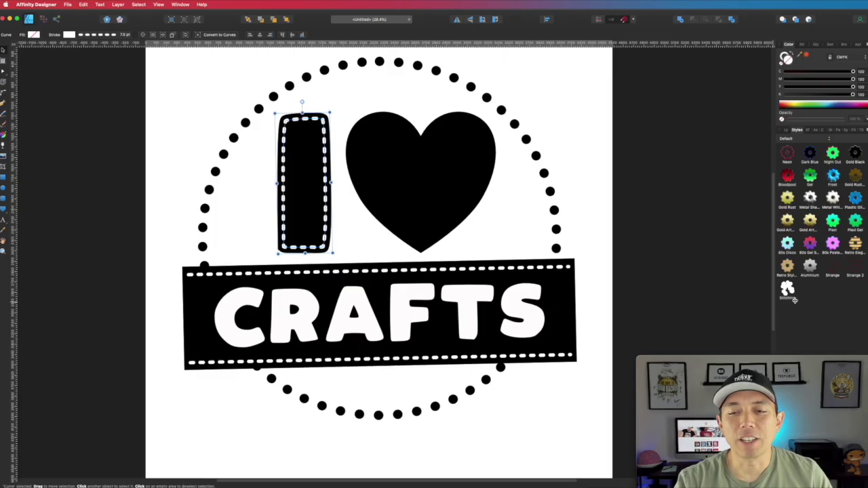
Duplicate the heart and inset the copy's contour by about 87.6 px
{"action": "left_click", "coordinate": [466, 156]}
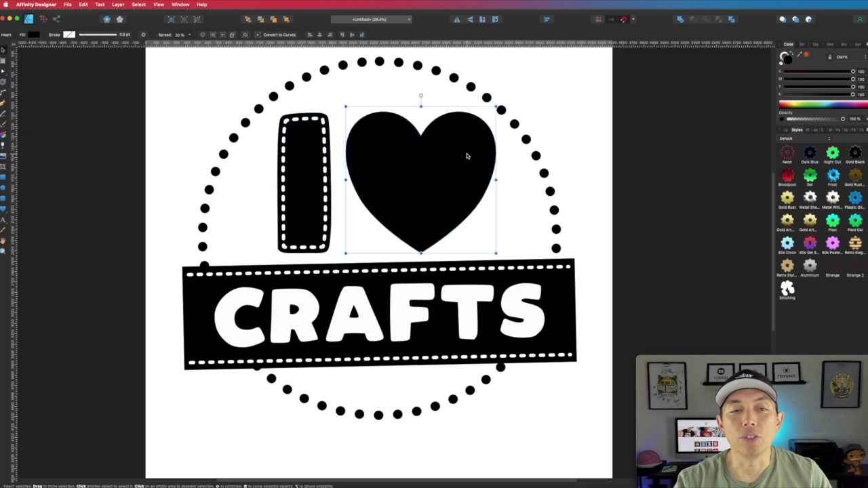
{"action": "left_click", "coordinate": [786, 130]}
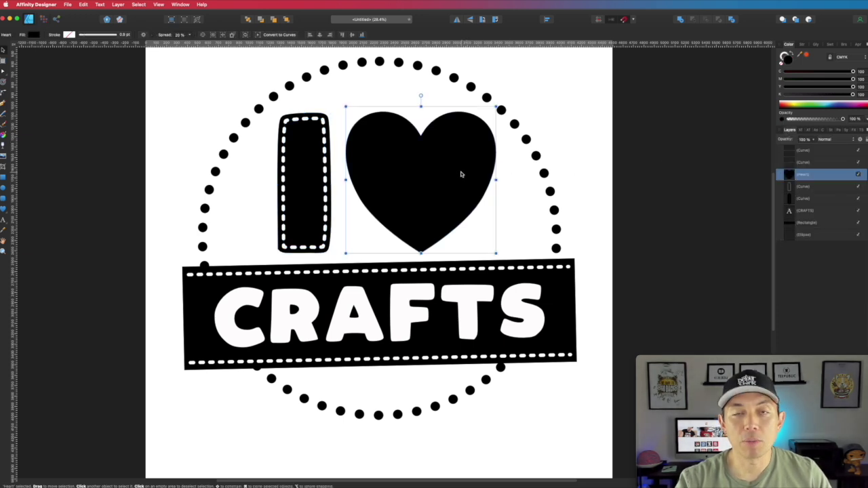
{"action": "key", "text": "super+j"}
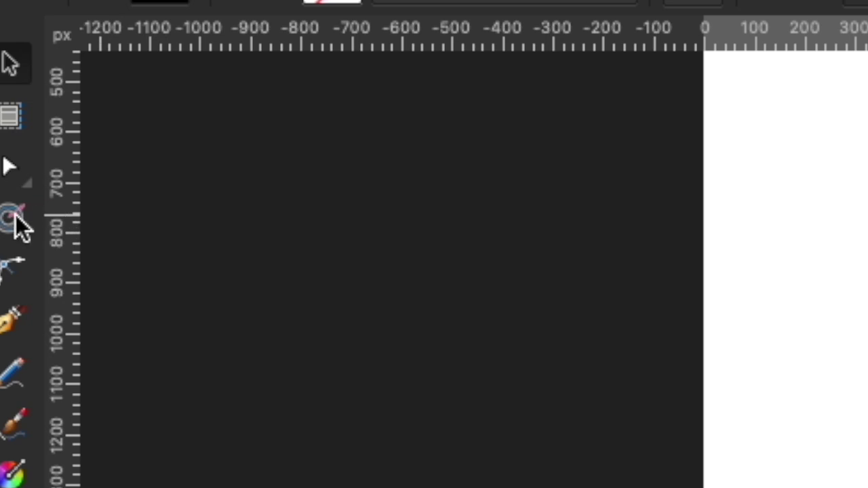
{"action": "left_click", "coordinate": [14, 217]}
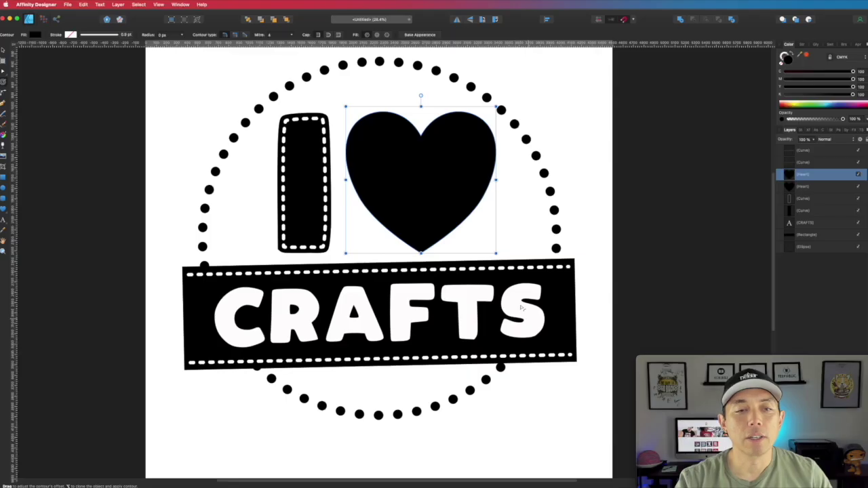
{"action": "left_click_drag", "start_coordinate": [496, 255], "coordinate": [490, 247]}
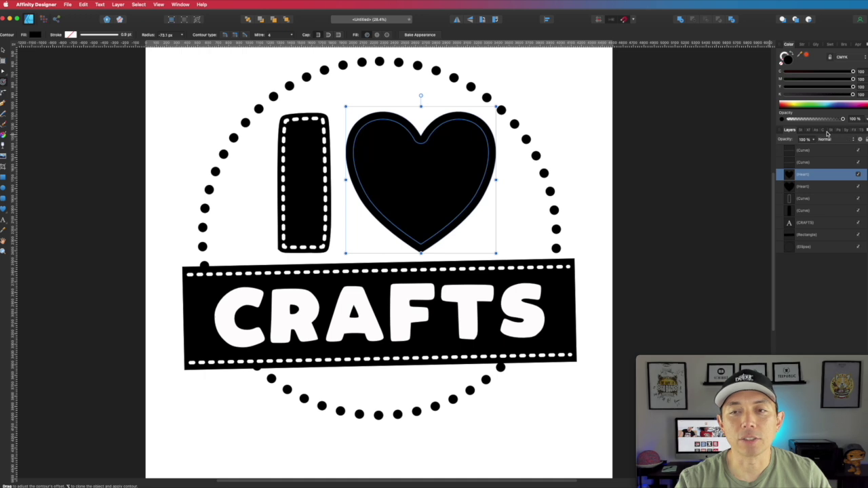
Apply the Stitching style to the inset heart
{"action": "left_click", "coordinate": [800, 129]}
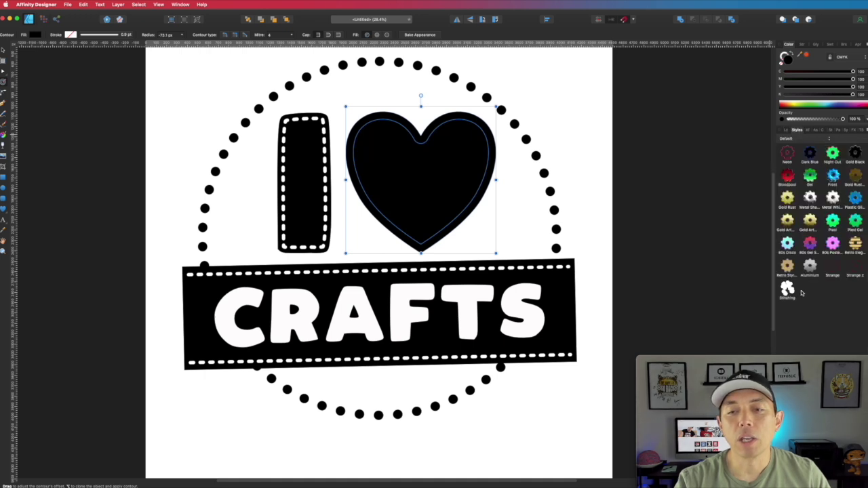
{"action": "left_click", "coordinate": [786, 289]}
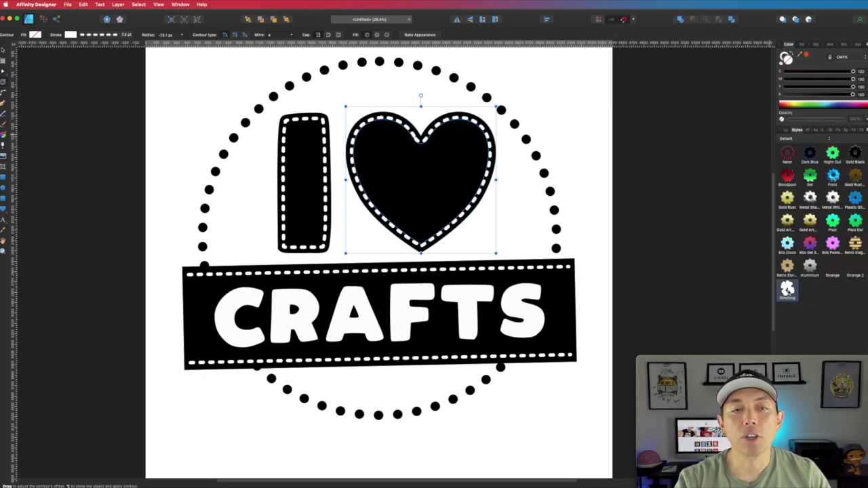
{"action": "left_click", "coordinate": [594, 124]}
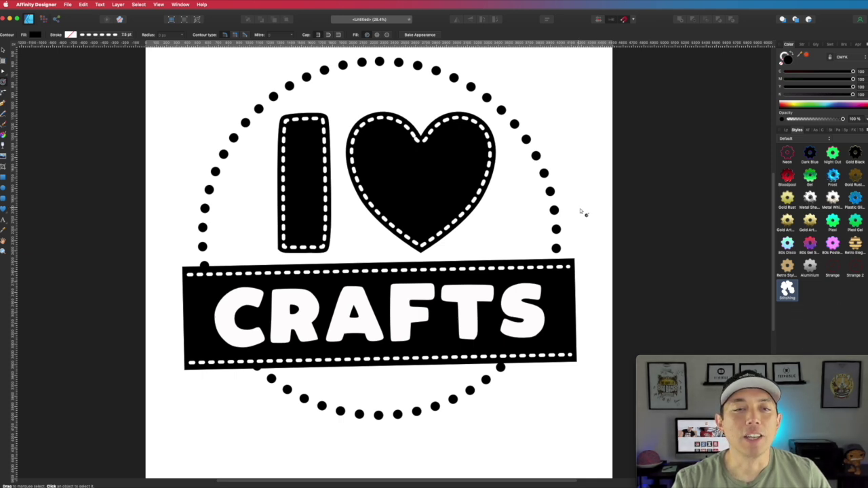
{"action": "left_click", "coordinate": [435, 192]}
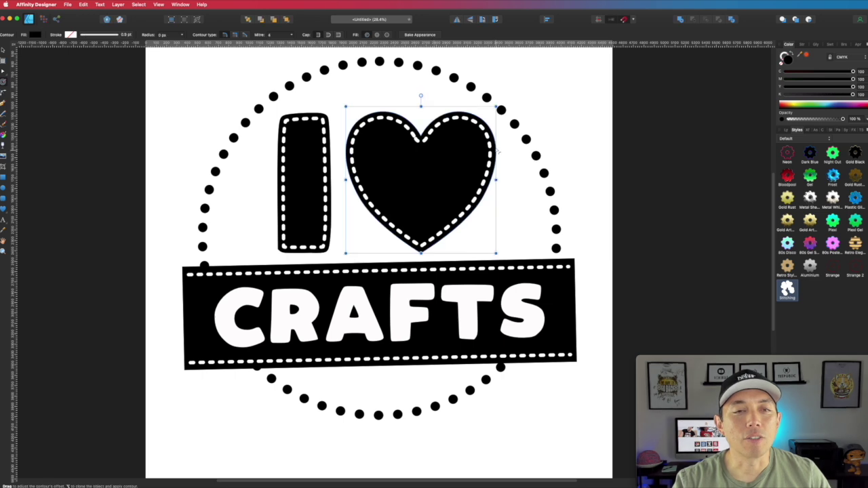
Fill the inner heart orange-red, then deepen it to red with Magenta at 100
{"action": "left_click", "coordinate": [806, 56]}
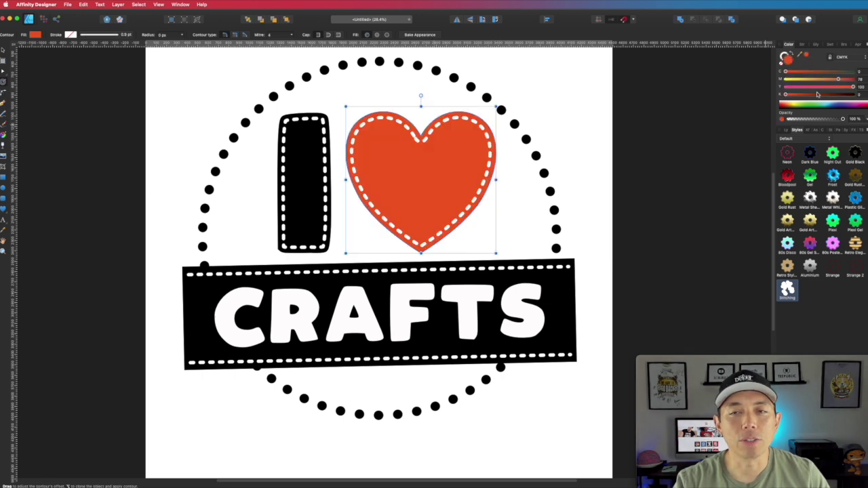
{"action": "left_click_drag", "start_coordinate": [839, 80], "coordinate": [852, 79]}
{"action": "left_click", "coordinate": [556, 122]}
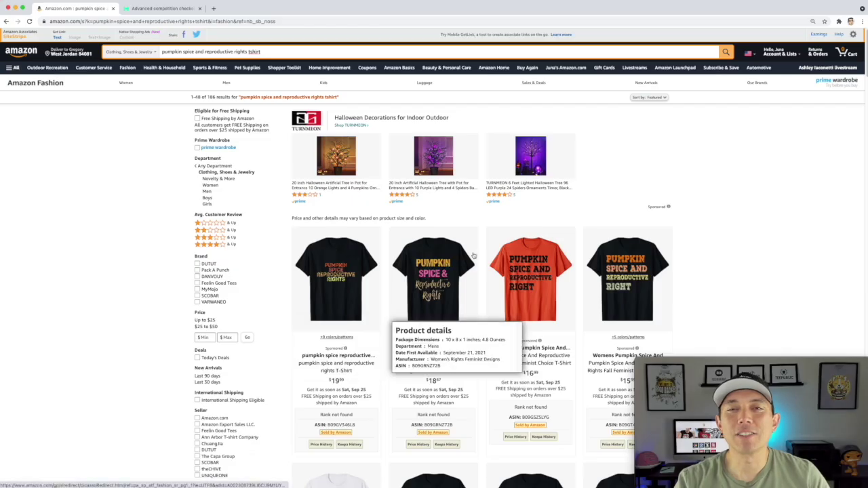
Browse Amazon's pumpkin spice and reproductive rights t-shirt results, noting prices, ranks and ASINs
{"action": "scroll", "coordinate": [542, 253], "scroll_direction": "down", "scroll_amount": 2}
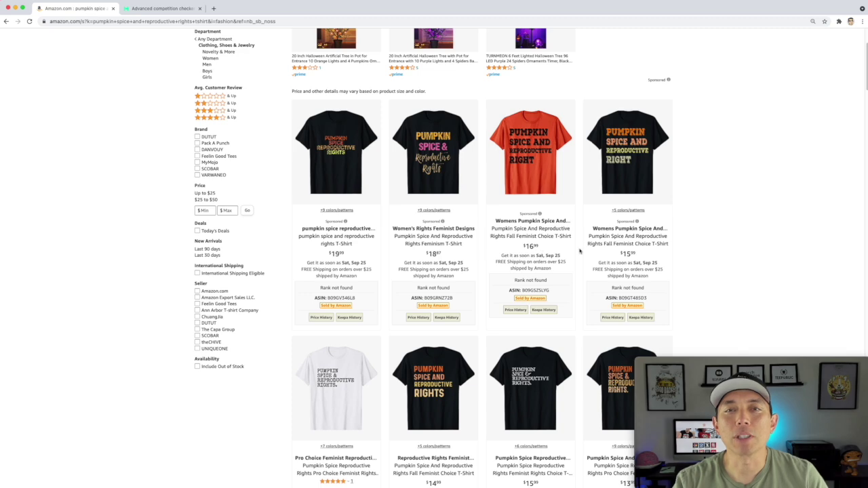
{"action": "scroll", "coordinate": [580, 251], "scroll_direction": "down", "scroll_amount": 2}
{"action": "scroll", "coordinate": [581, 261], "scroll_direction": "down", "scroll_amount": 2}
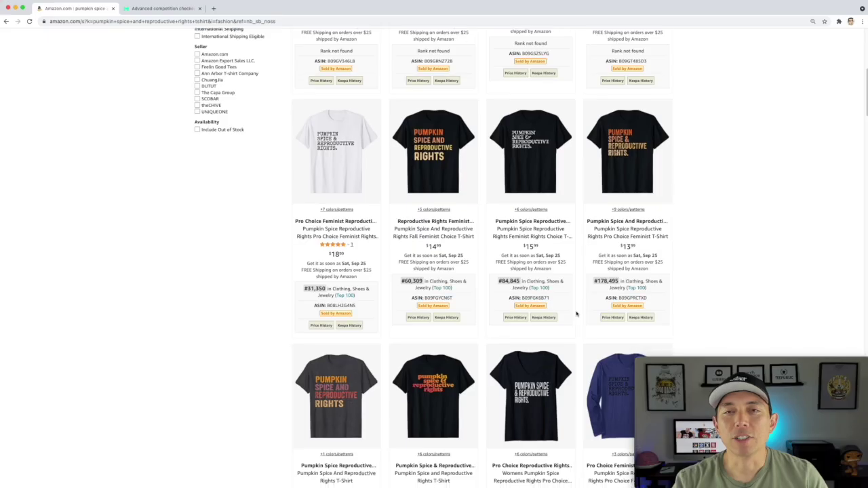
{"action": "scroll", "coordinate": [623, 469], "scroll_direction": "down", "scroll_amount": 1}
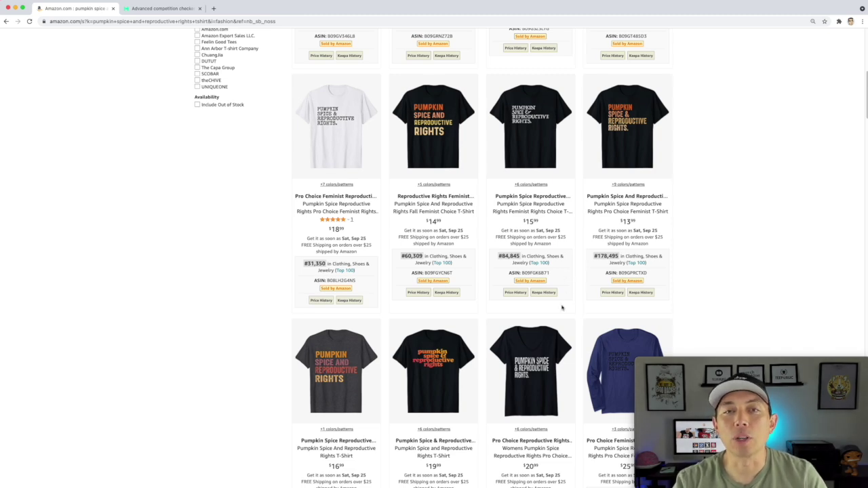
{"action": "scroll", "coordinate": [561, 308], "scroll_direction": "down", "scroll_amount": 1}
{"action": "scroll", "coordinate": [367, 284], "scroll_direction": "down", "scroll_amount": 3}
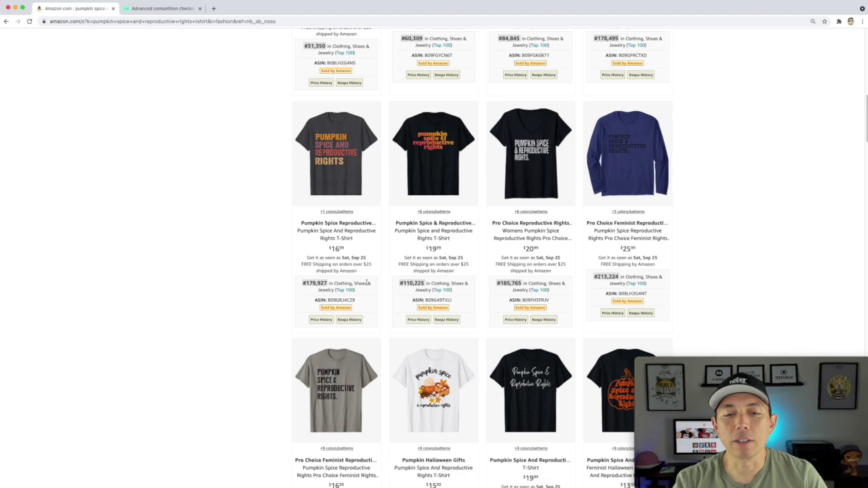
{"action": "scroll", "coordinate": [498, 283], "scroll_direction": "down", "scroll_amount": 3}
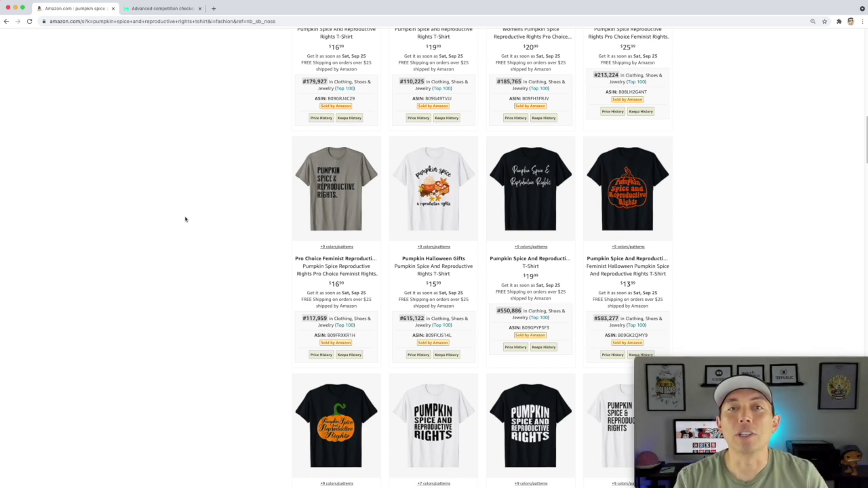
Switch to the Merch Informer Advanced competition checker results
{"action": "mouse_move", "coordinate": [310, 187]}
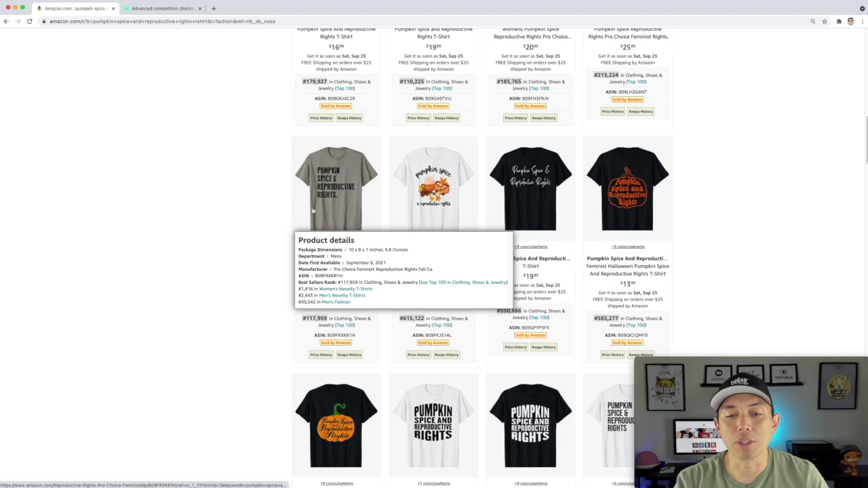
{"action": "scroll", "coordinate": [248, 193], "scroll_direction": "up", "scroll_amount": 10}
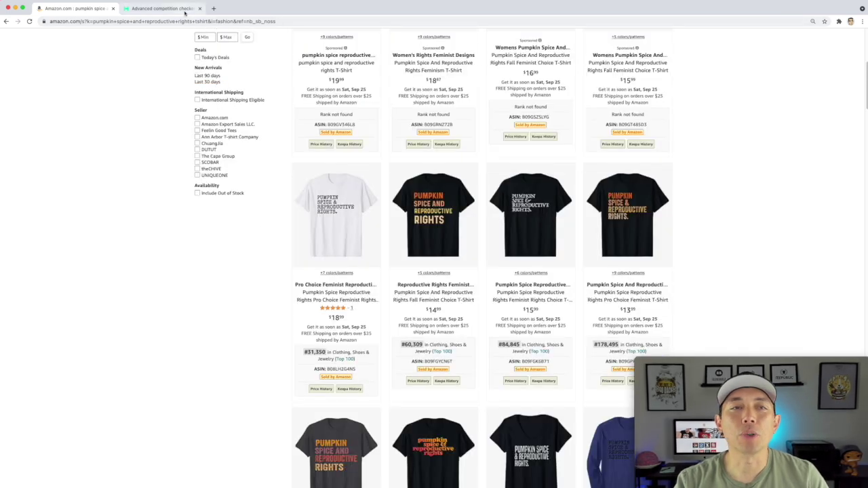
{"action": "left_click", "coordinate": [182, 9]}
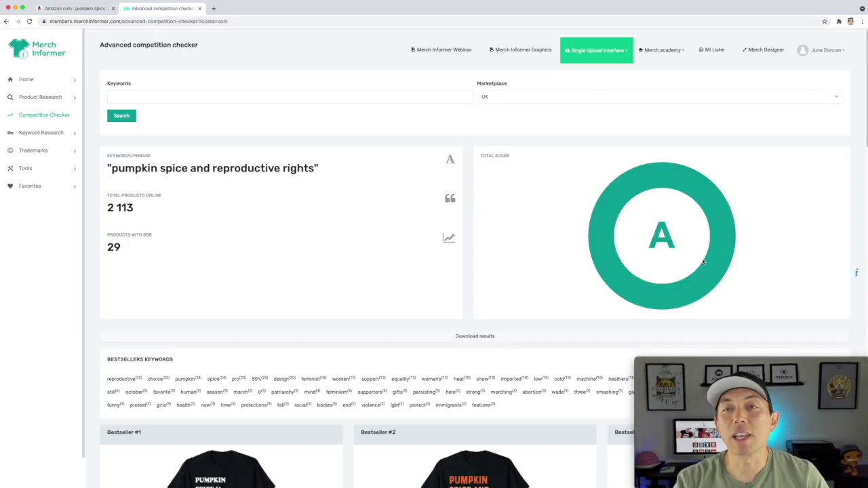
Review Merch Informer's grade-A rating (2,113 products, 29 ranked), then return to Amazon's shirt results
{"action": "scroll", "coordinate": [434, 249], "scroll_direction": "down", "scroll_amount": 5}
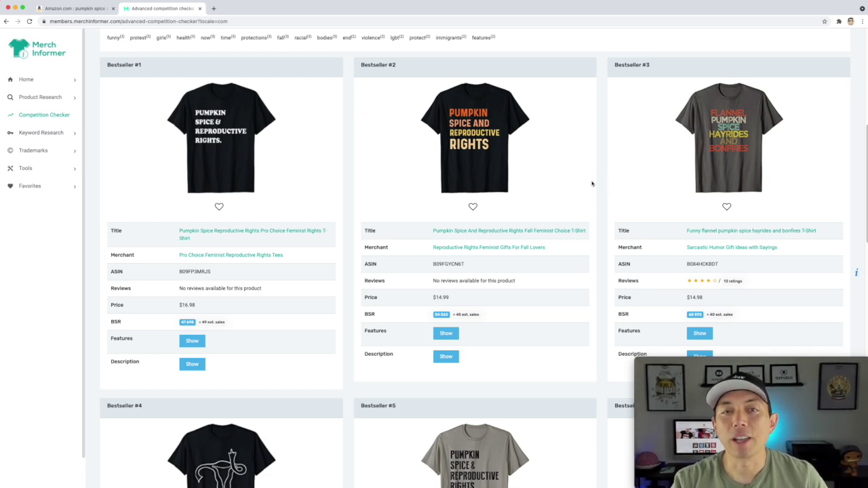
{"action": "scroll", "coordinate": [583, 203], "scroll_direction": "up", "scroll_amount": 5}
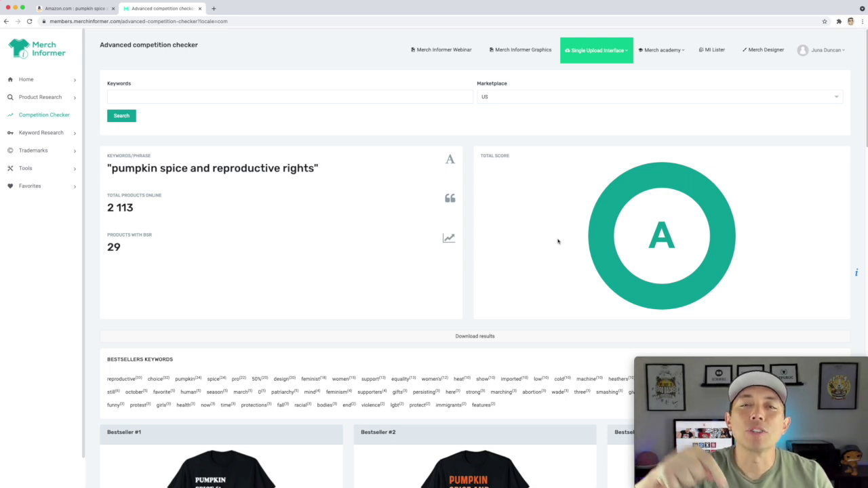
{"action": "scroll", "coordinate": [348, 213], "scroll_direction": "down", "scroll_amount": 3}
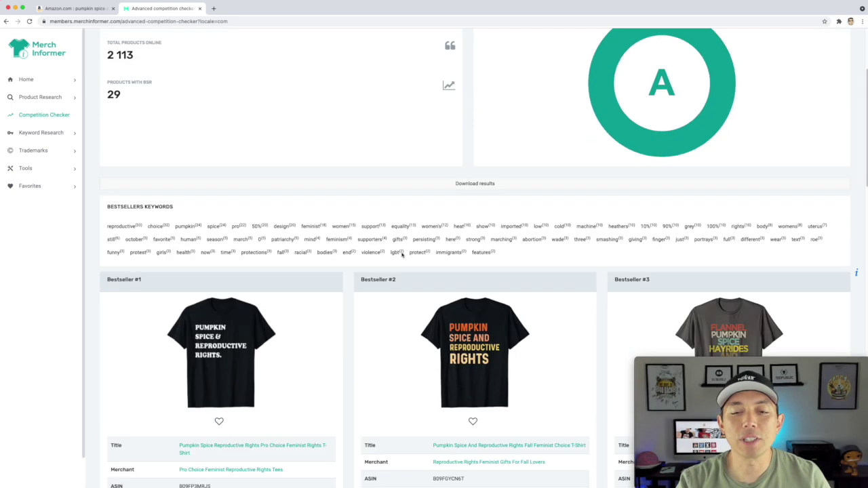
{"action": "scroll", "coordinate": [332, 331], "scroll_direction": "up", "scroll_amount": 3}
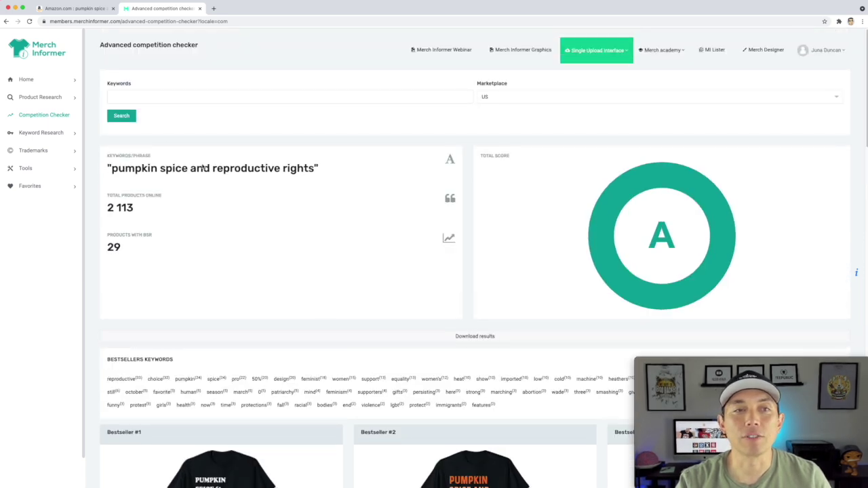
{"action": "left_click", "coordinate": [85, 9]}
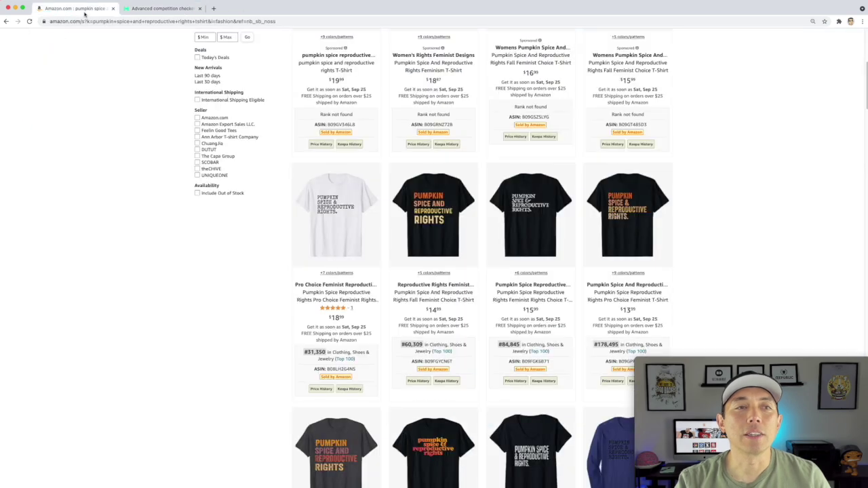
{"action": "scroll", "coordinate": [341, 304], "scroll_direction": "down", "scroll_amount": 5}
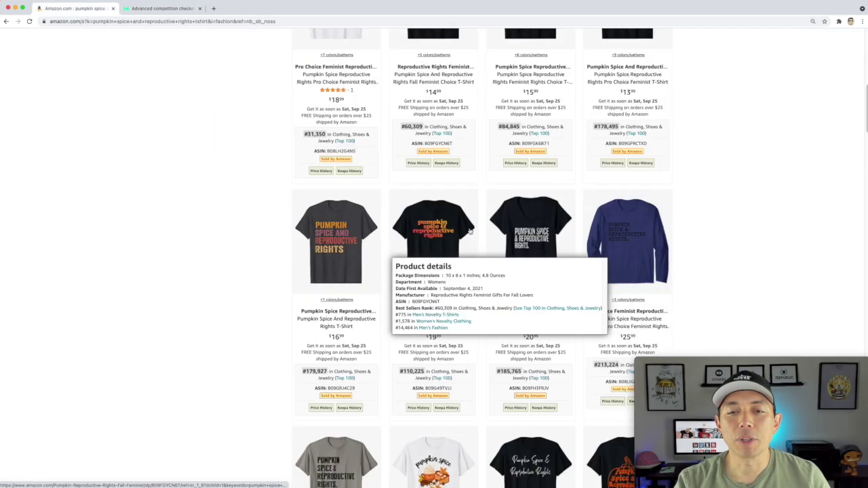
{"action": "scroll", "coordinate": [341, 304], "scroll_direction": "down", "scroll_amount": 1}
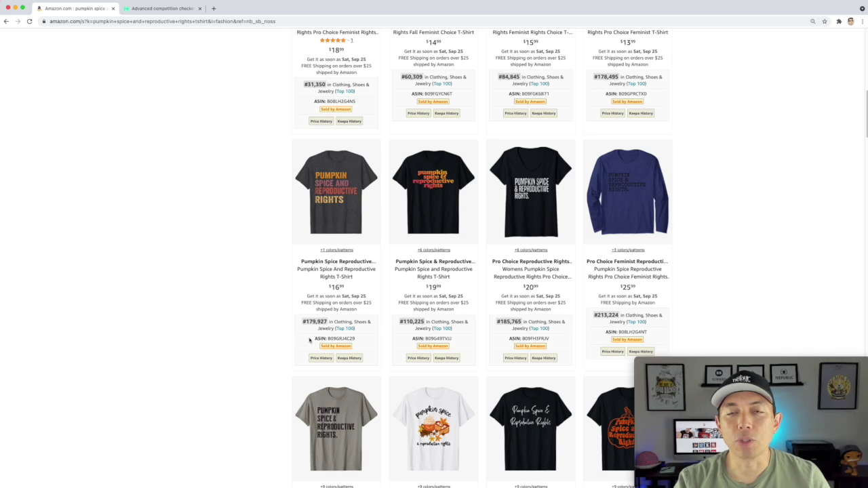
{"action": "scroll", "coordinate": [334, 321], "scroll_direction": "up", "scroll_amount": 2}
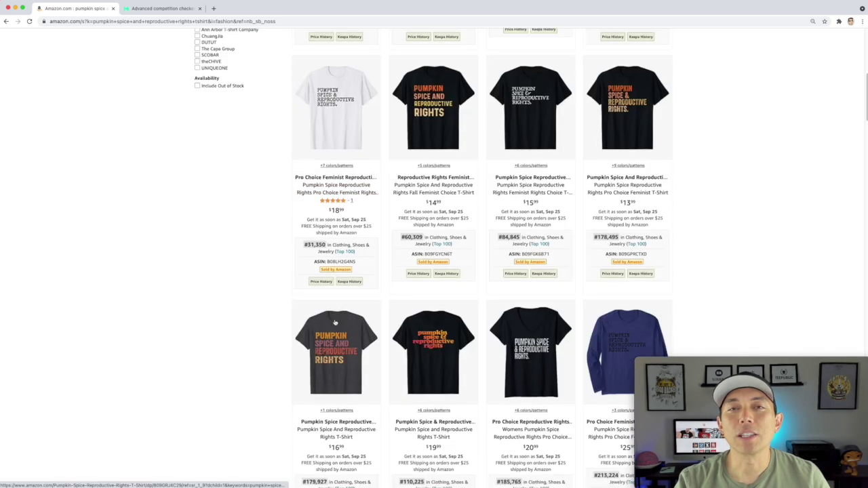
{"action": "mouse_move", "coordinate": [335, 325]}
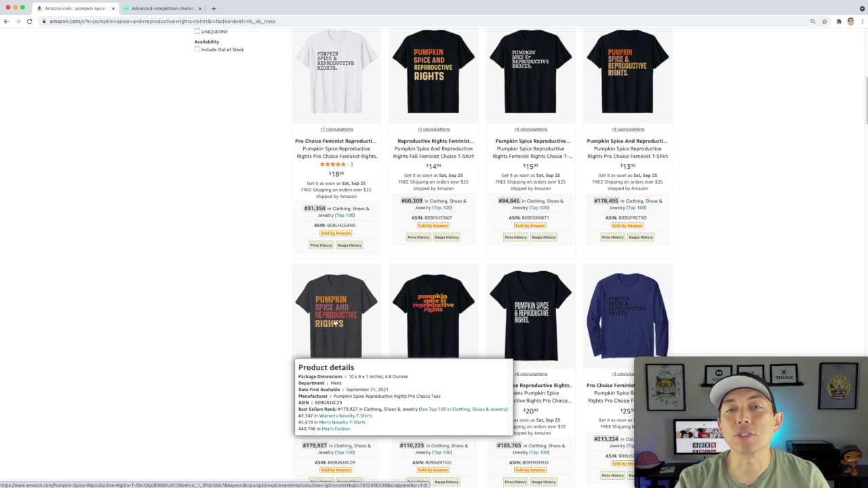
{"action": "scroll", "coordinate": [328, 307], "scroll_direction": "up", "scroll_amount": 10}
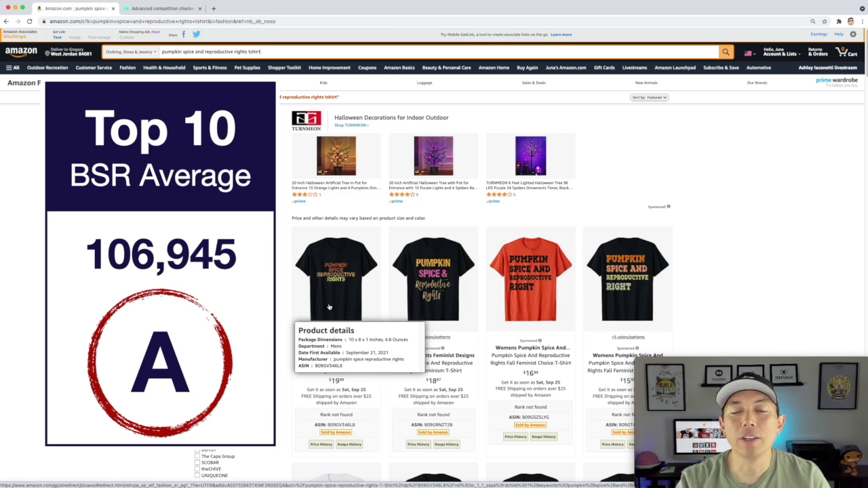
{"action": "mouse_move", "coordinate": [422, 271]}
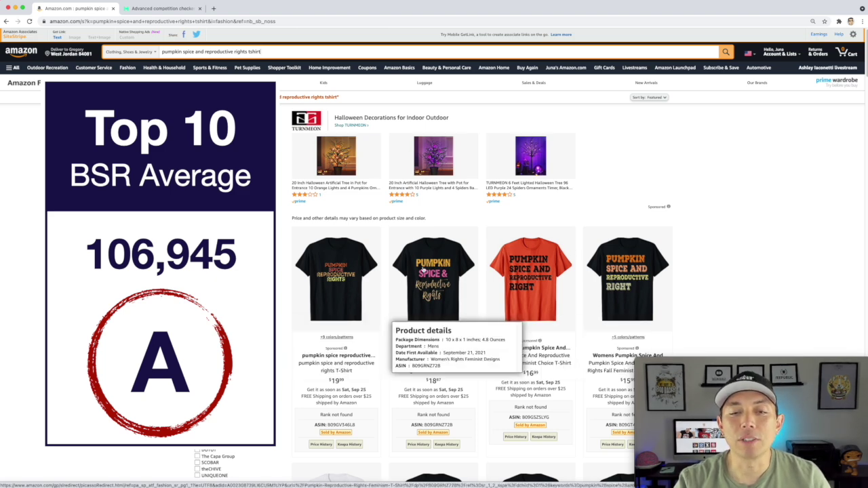
{"action": "scroll", "coordinate": [422, 270], "scroll_direction": "down", "scroll_amount": 2}
{"action": "scroll", "coordinate": [434, 319], "scroll_direction": "down", "scroll_amount": 2}
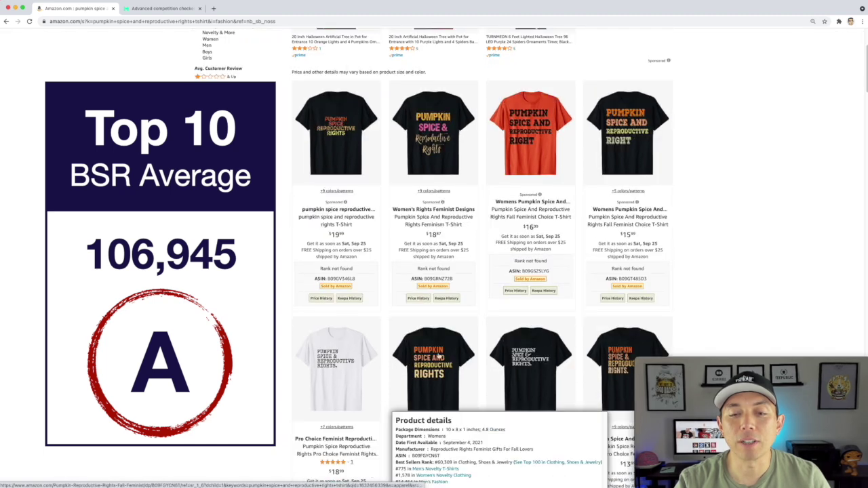
{"action": "scroll", "coordinate": [440, 355], "scroll_direction": "down", "scroll_amount": 3}
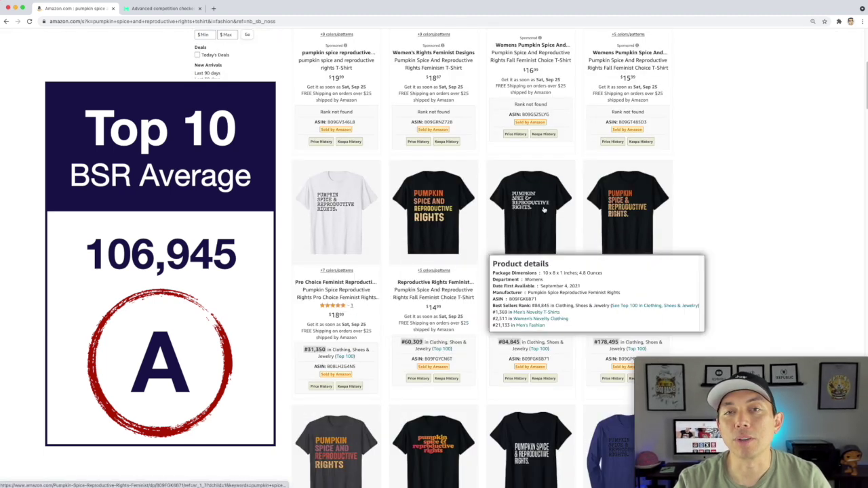
{"action": "mouse_move", "coordinate": [651, 211]}
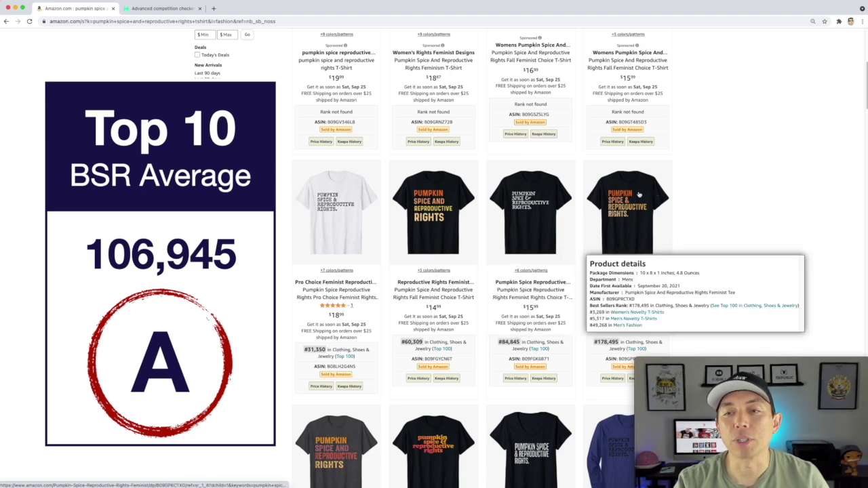
{"action": "mouse_move", "coordinate": [400, 213]}
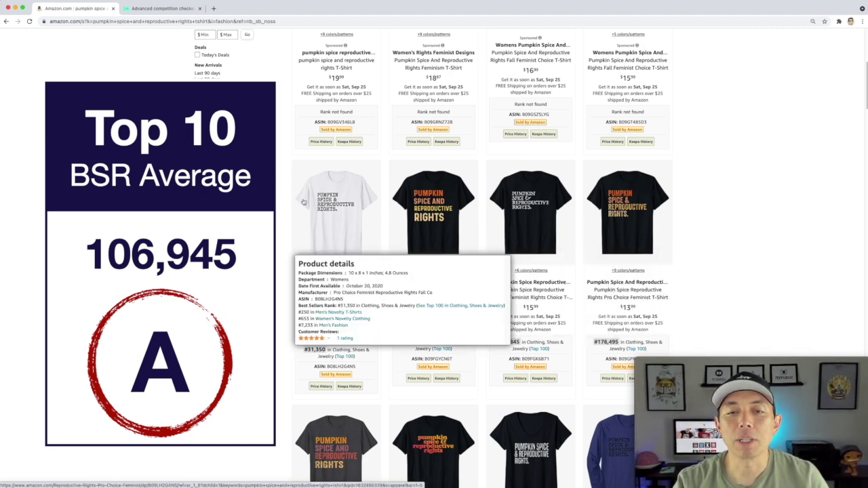
{"action": "mouse_move", "coordinate": [353, 214]}
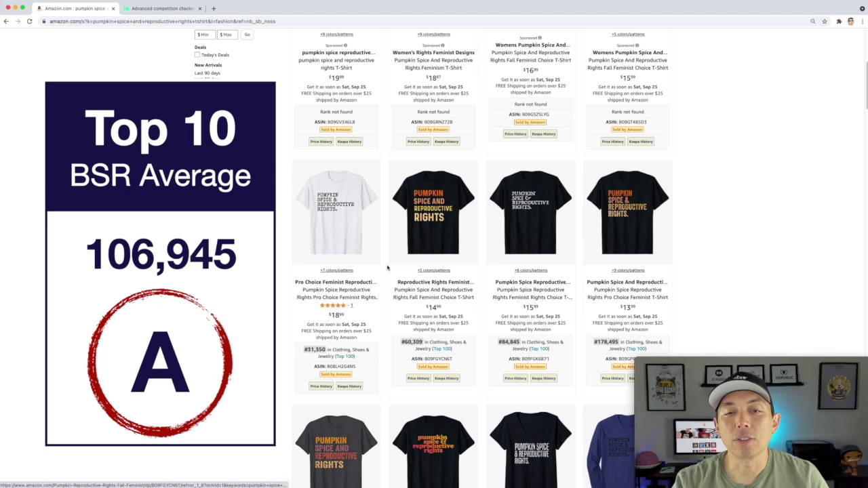
{"action": "scroll", "coordinate": [415, 299], "scroll_direction": "up", "scroll_amount": 2}
{"action": "scroll", "coordinate": [421, 298], "scroll_direction": "up", "scroll_amount": 3}
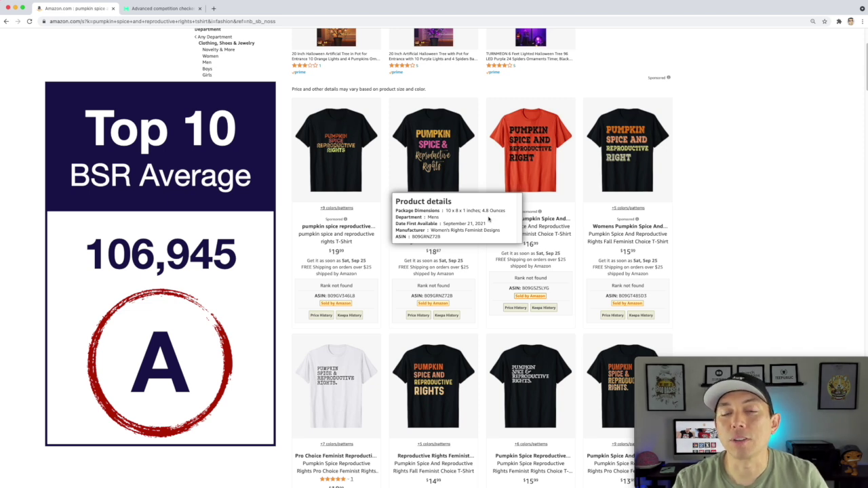
{"action": "scroll", "coordinate": [378, 229], "scroll_direction": "up", "scroll_amount": 4}
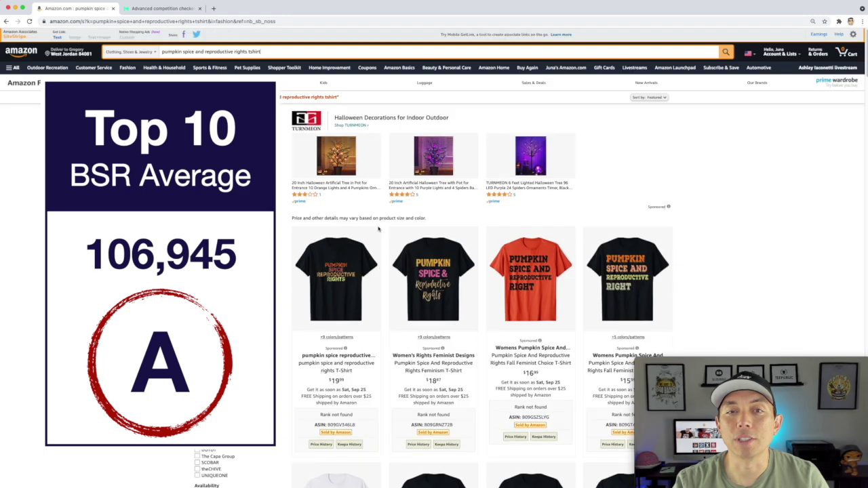